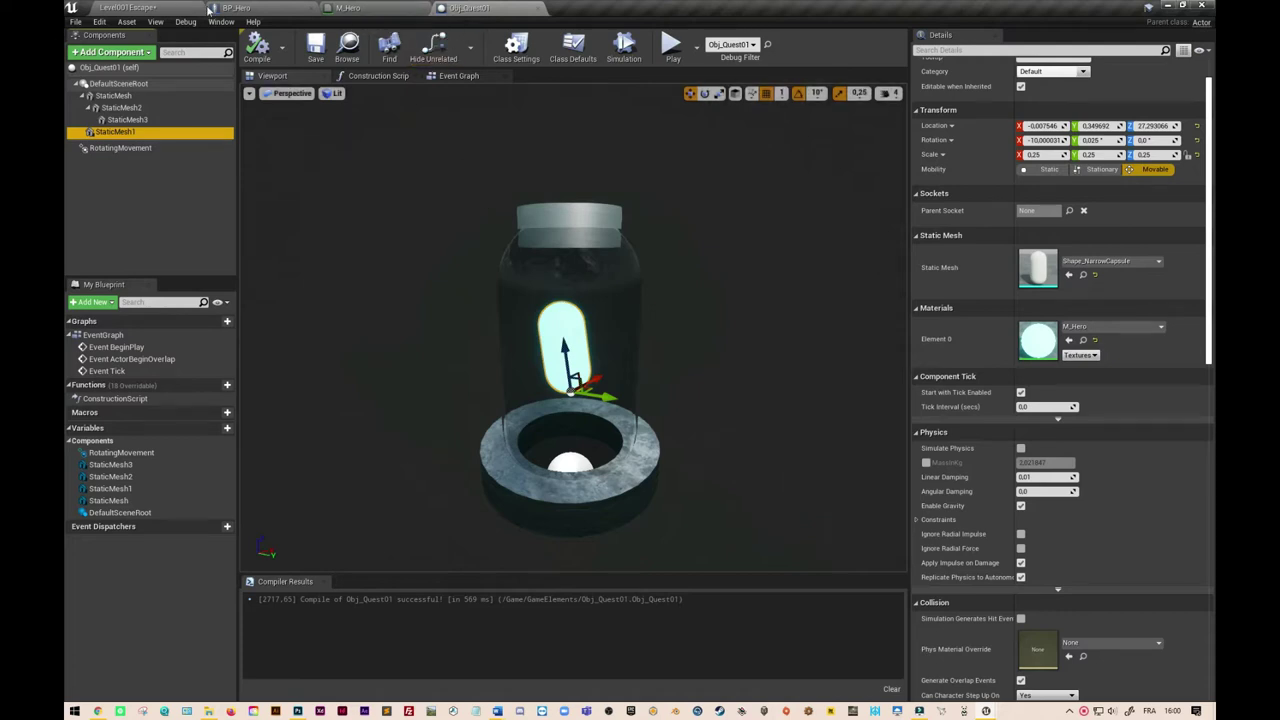
Step: Return to the Level001Escape level, look around the quest object, then switch to Photoshop
left_click(130, 8)
right_click_drag(578, 309, 578, 309)
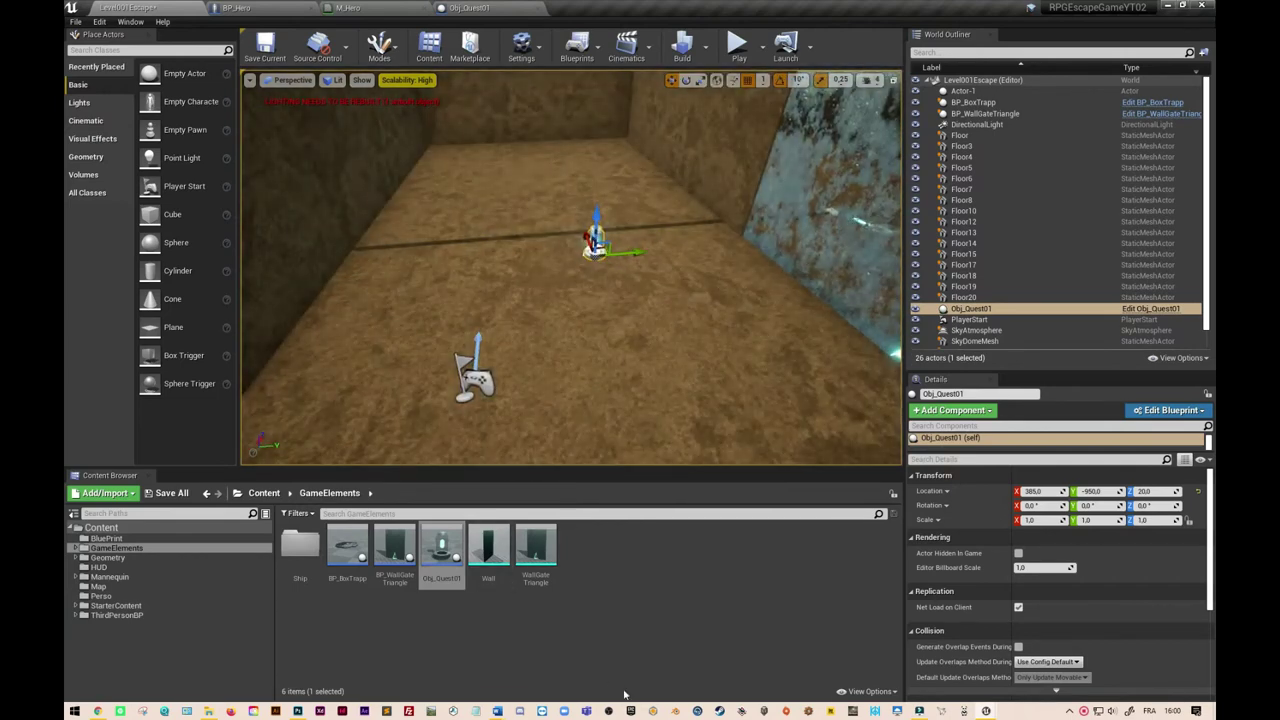
left_click(208, 711)
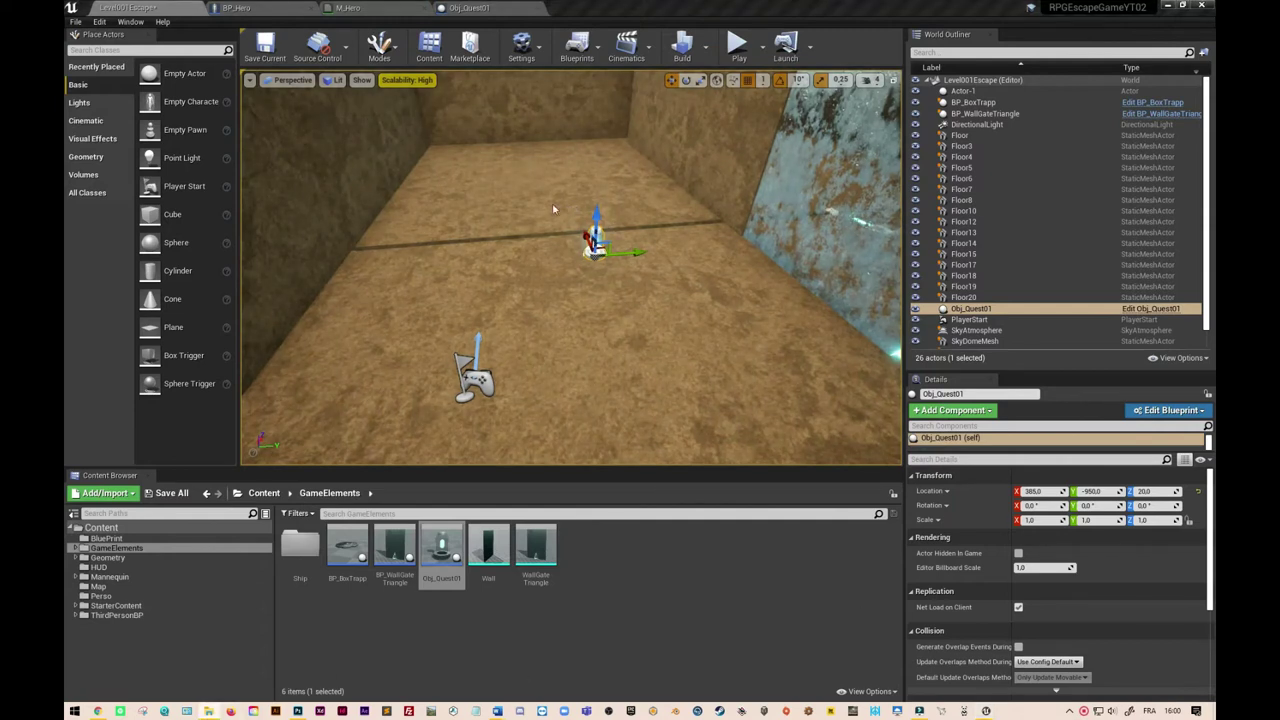
left_click(297, 711)
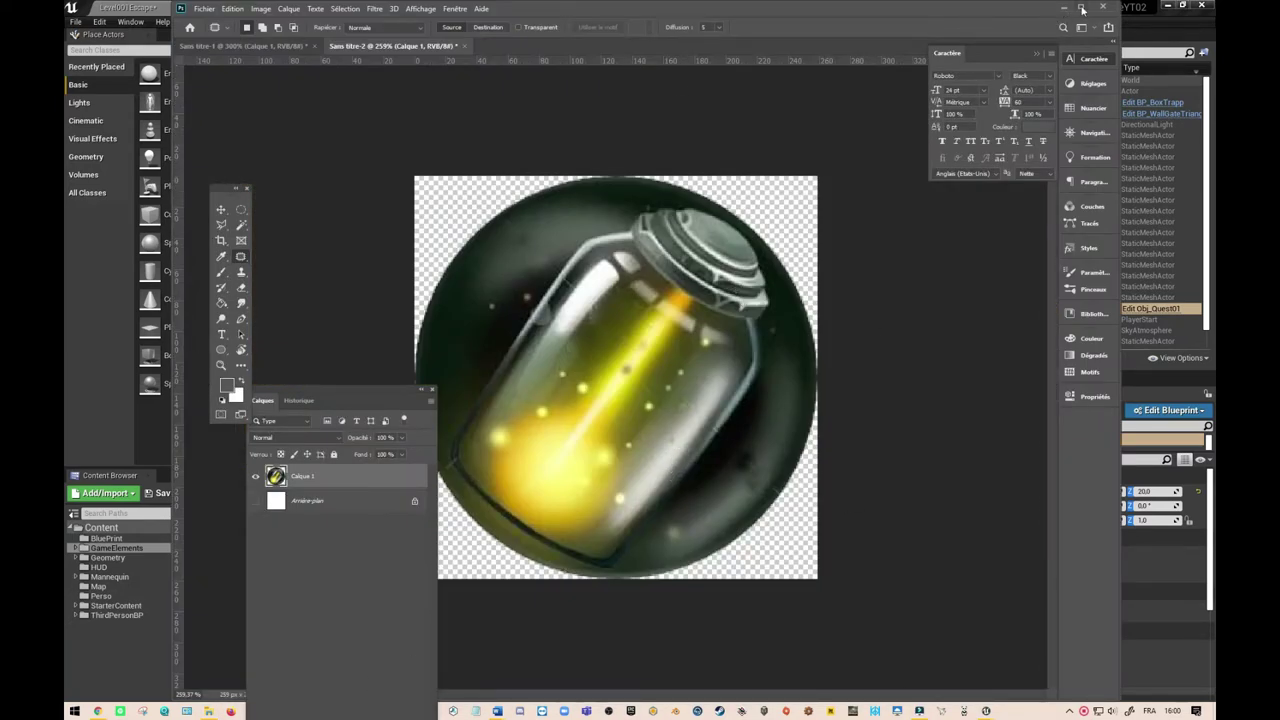
left_click(1066, 11)
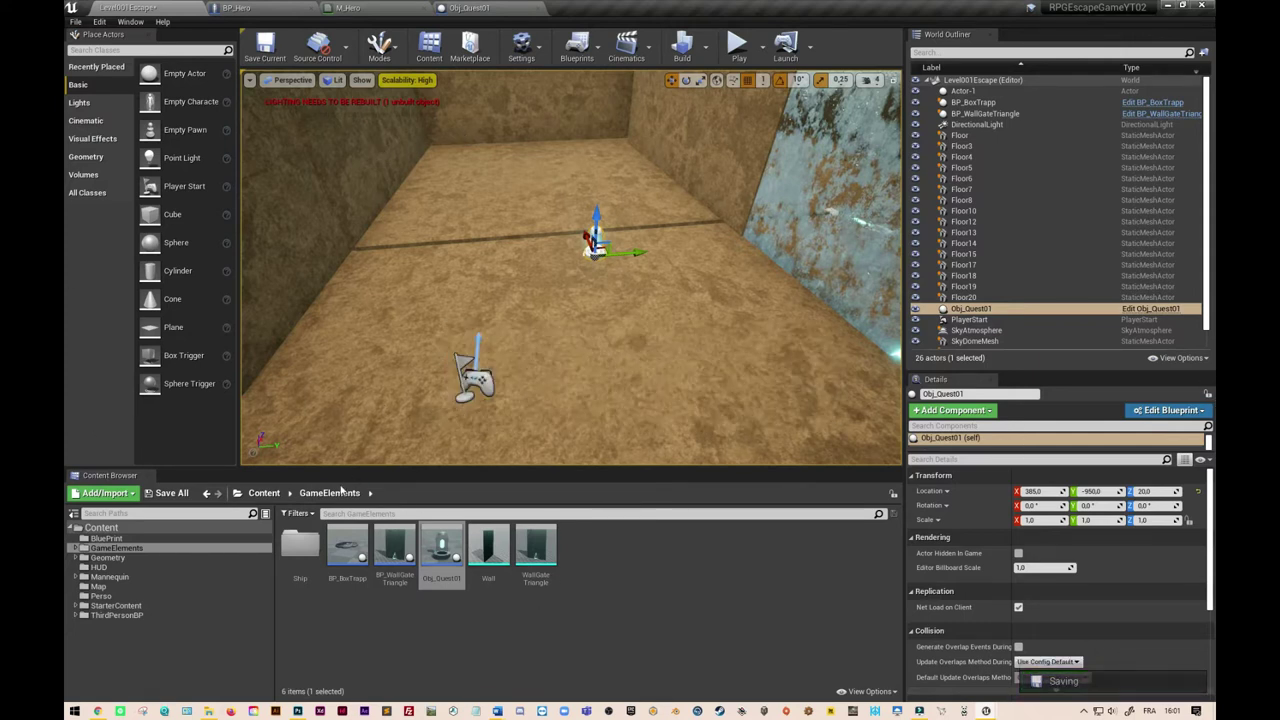
Step: Create a new folder named Items inside the GameElements content folder
left_click(262, 494)
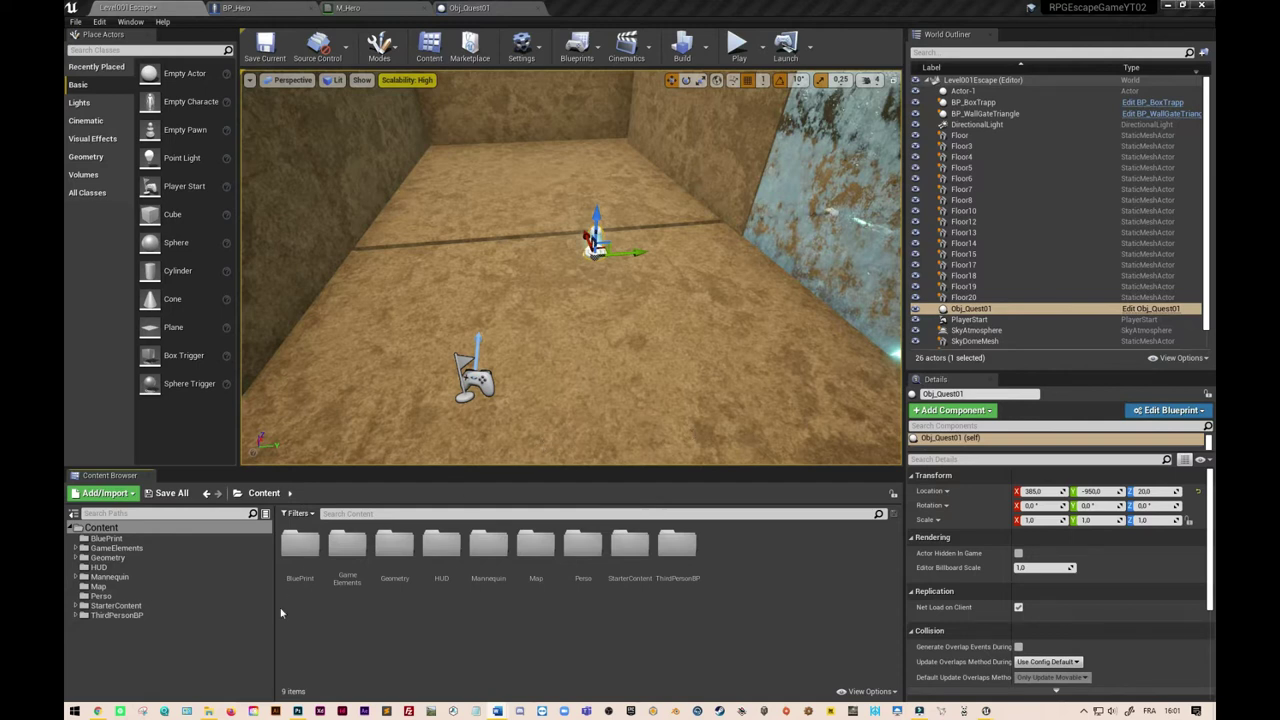
double_click(347, 545)
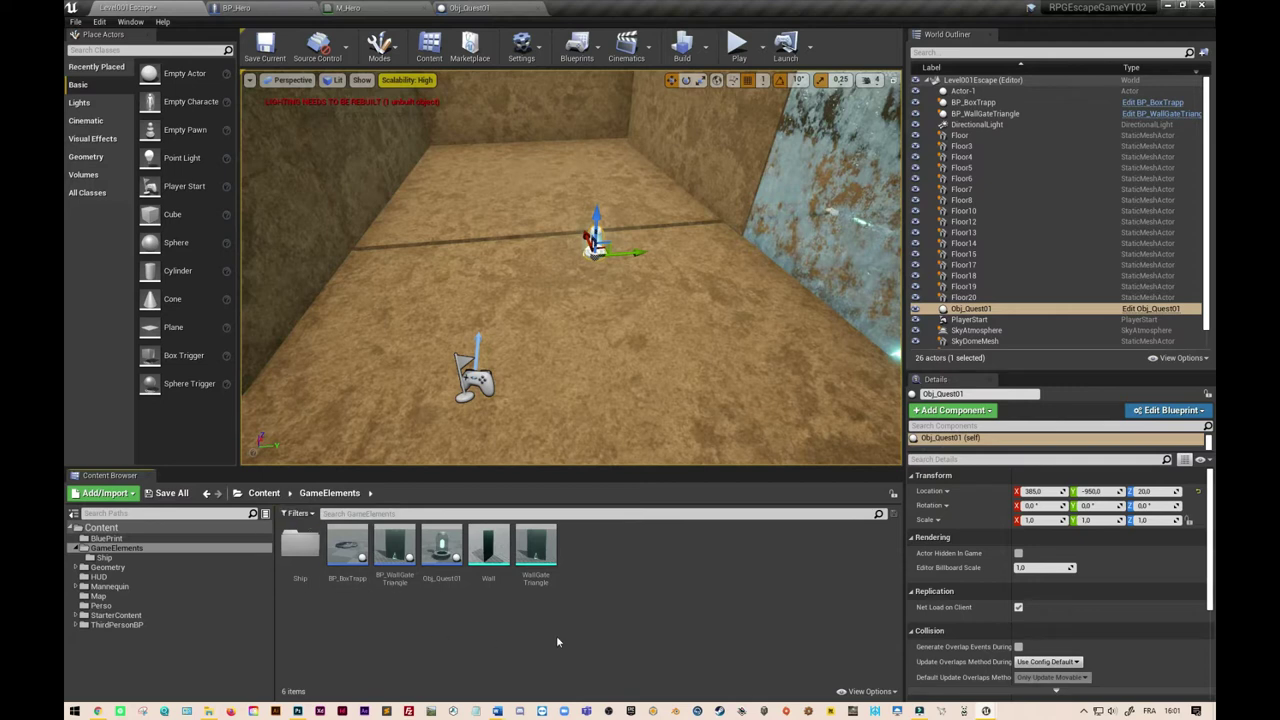
right_click(618, 597)
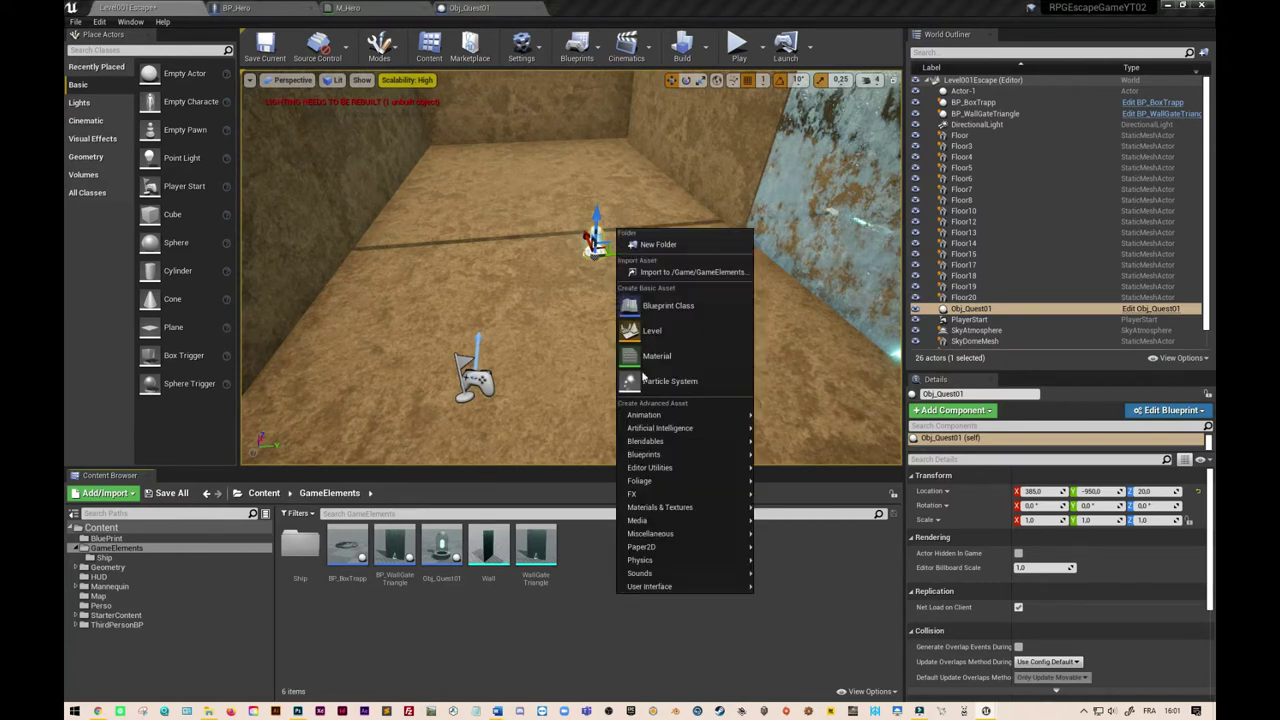
left_click(658, 244)
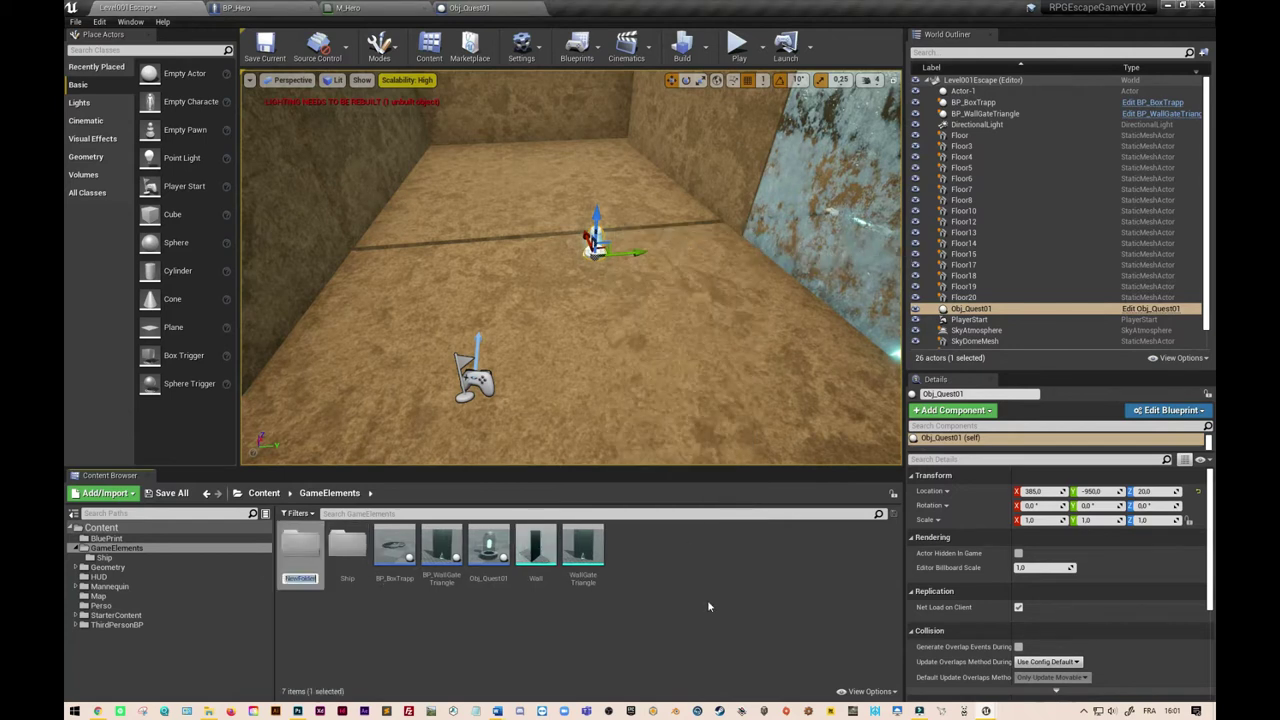
type("Items")
key("Return")
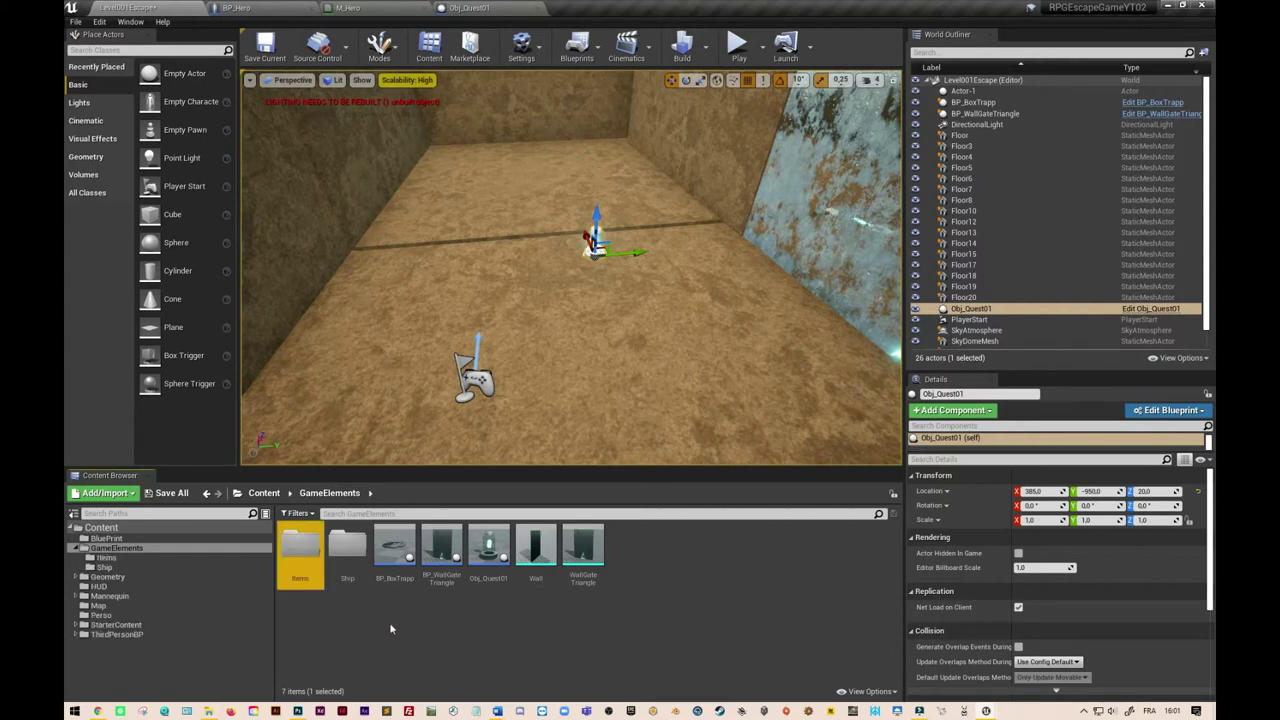
Step: Move Obj_Quest01 into the Items folder and open that folder
left_click_drag(488, 545, 301, 550)
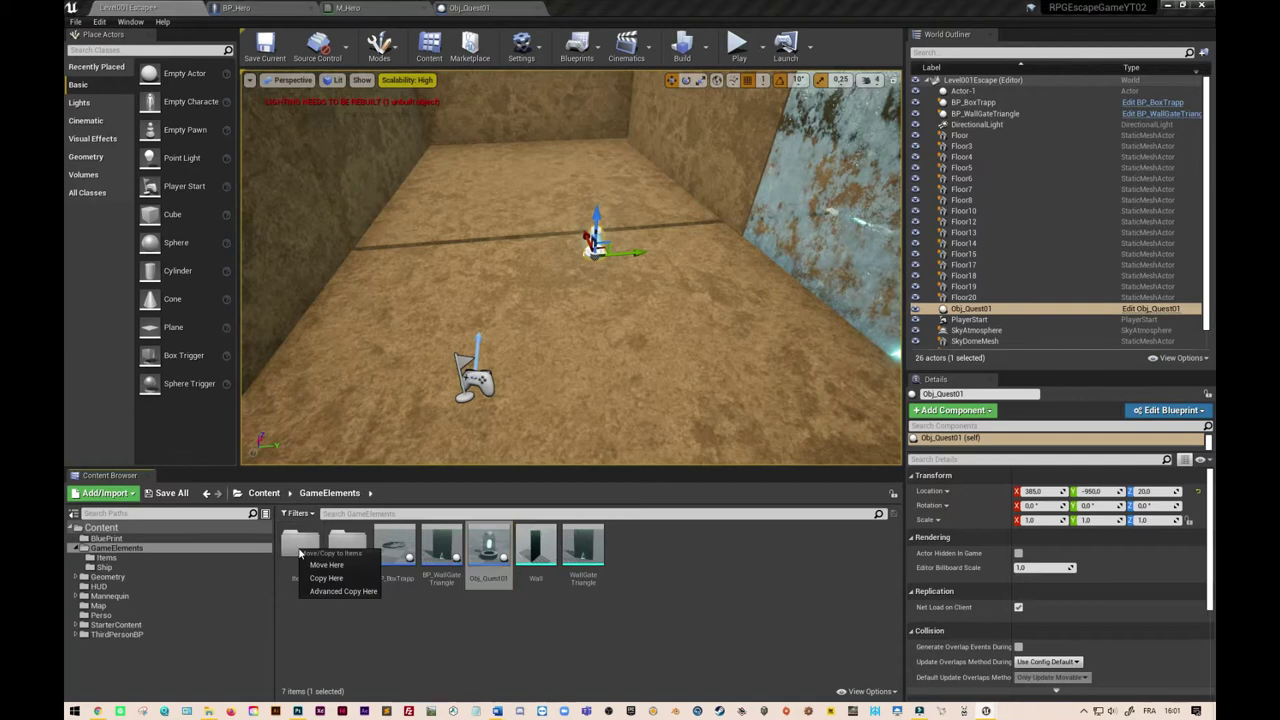
left_click(321, 567)
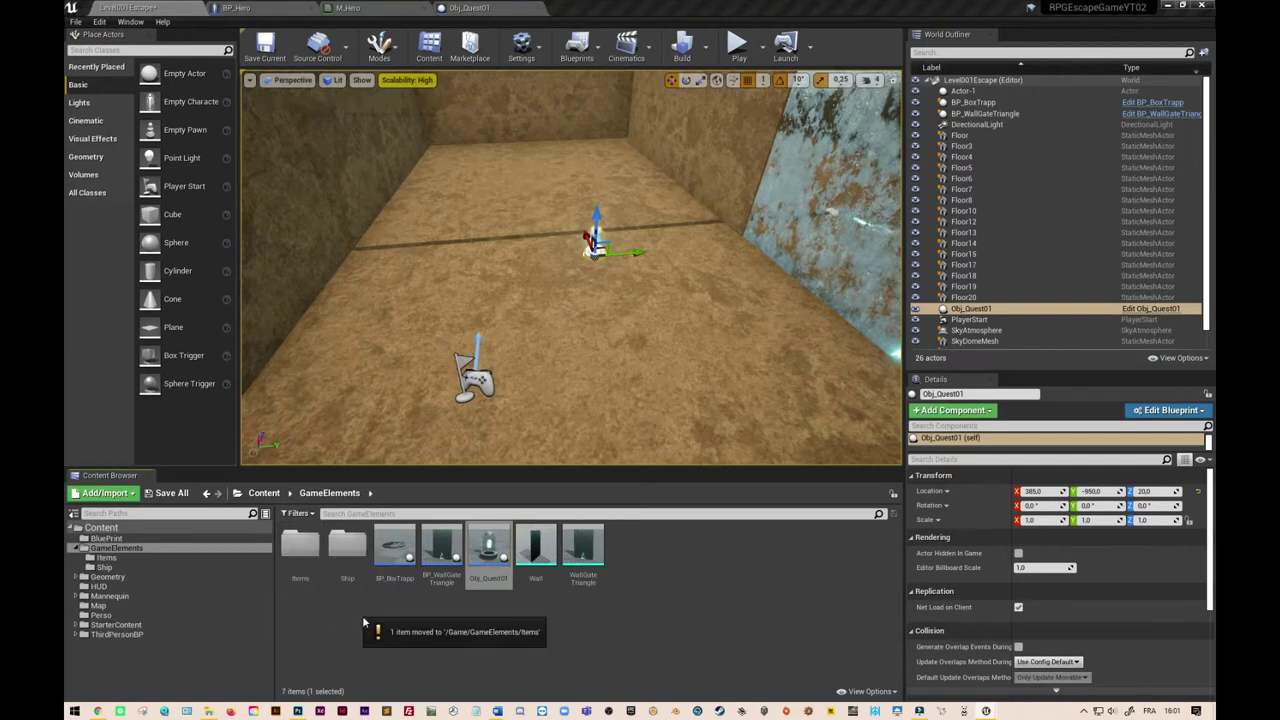
double_click(294, 550)
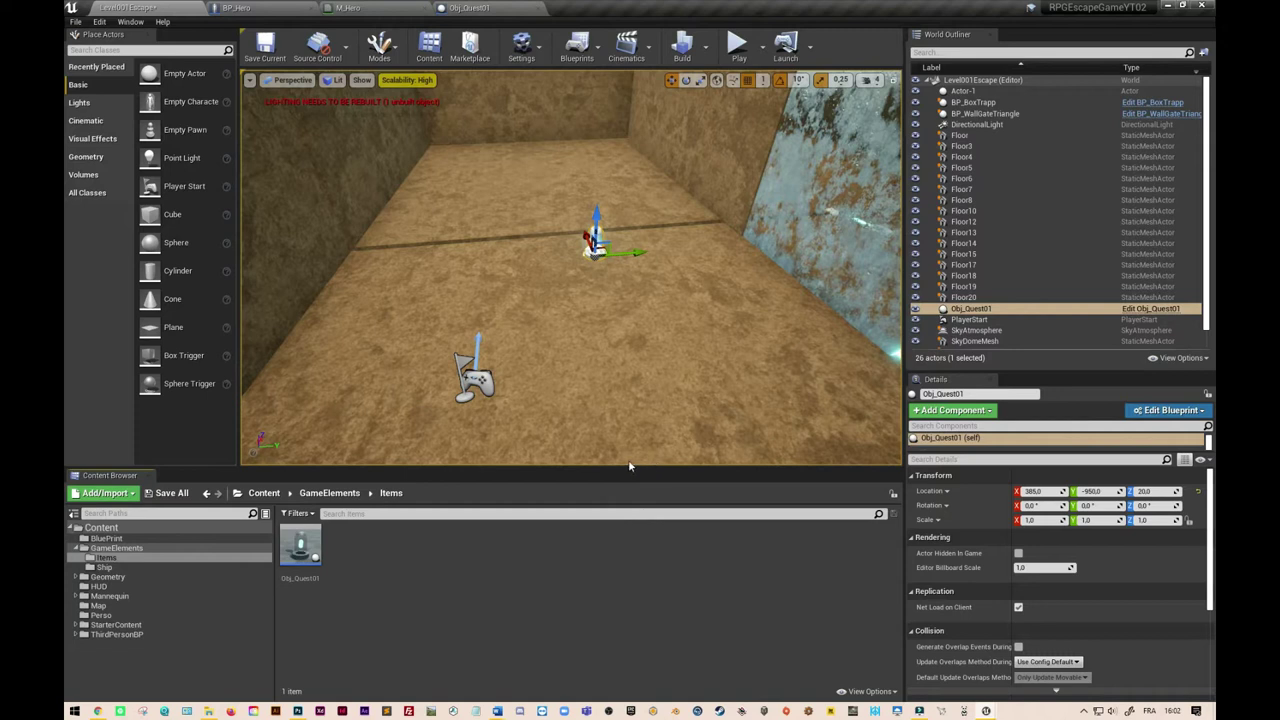
Step: Create an Images subfolder inside Items and open it
right_click(458, 600)
left_click(532, 243)
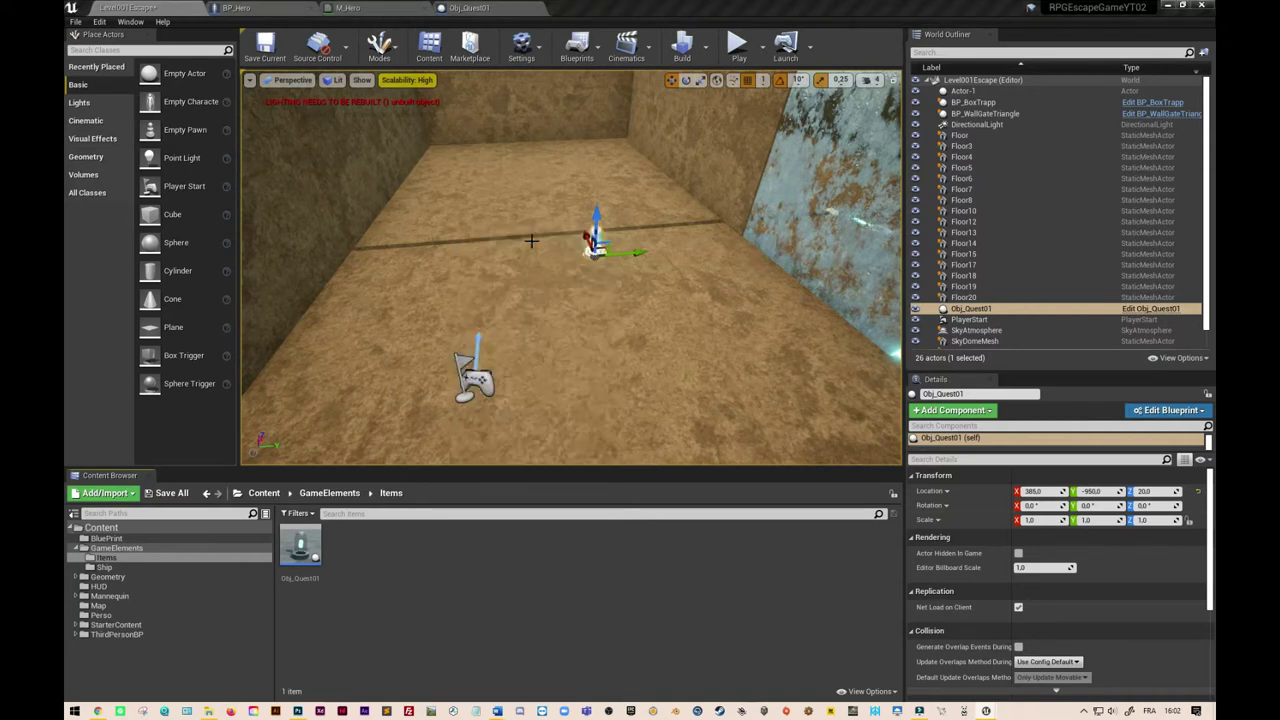
type("Images")
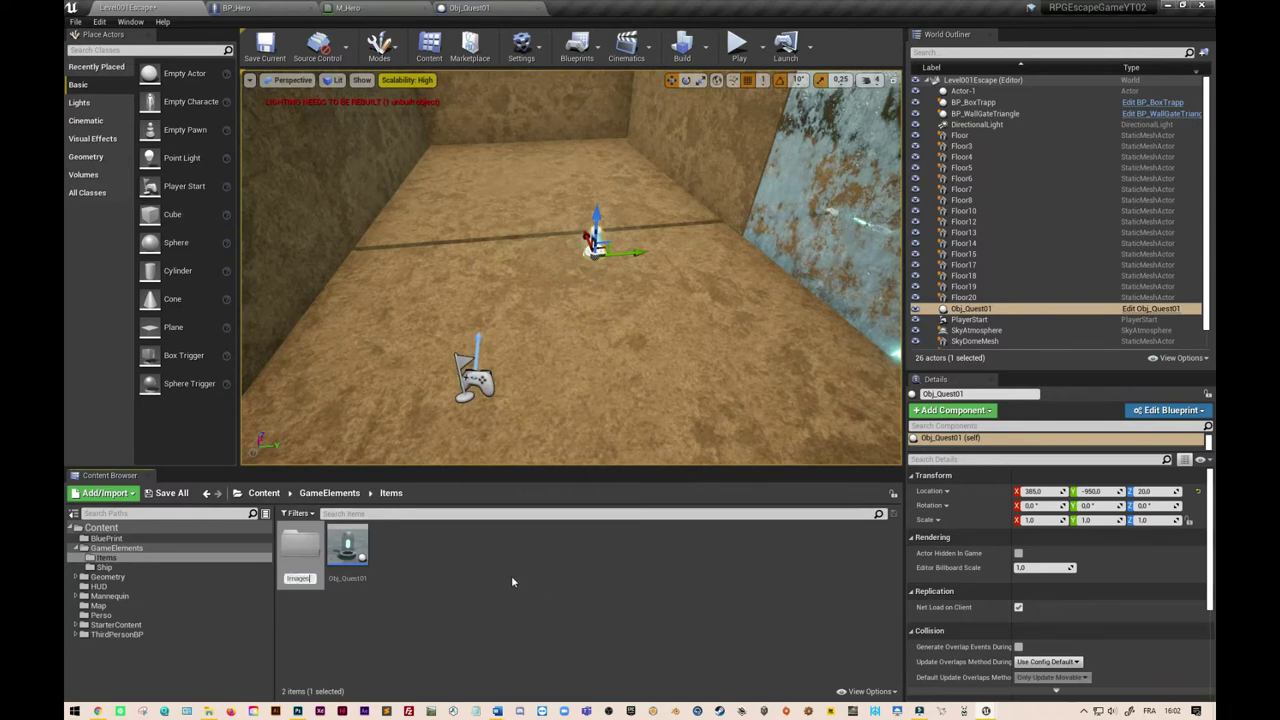
key("Return")
double_click(306, 545)
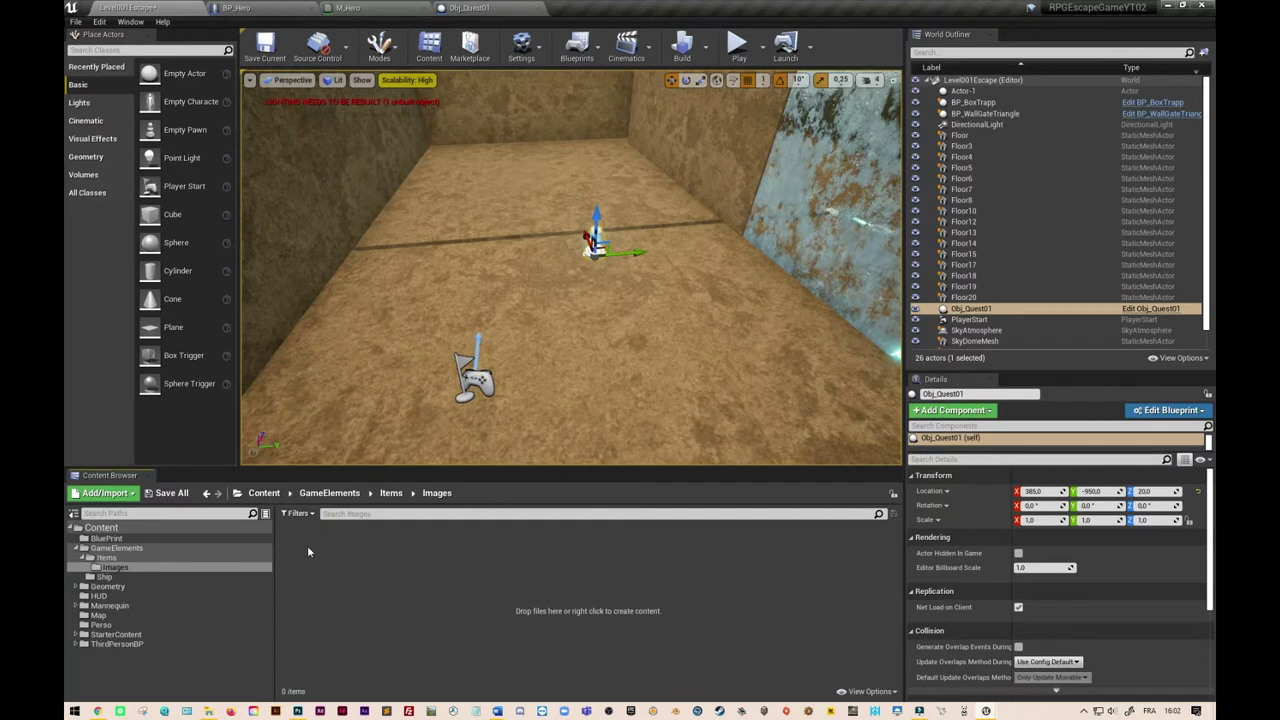
Step: Import ObjQuest01.png from the RPG Escape > Sources folder into Images
right_click(429, 607)
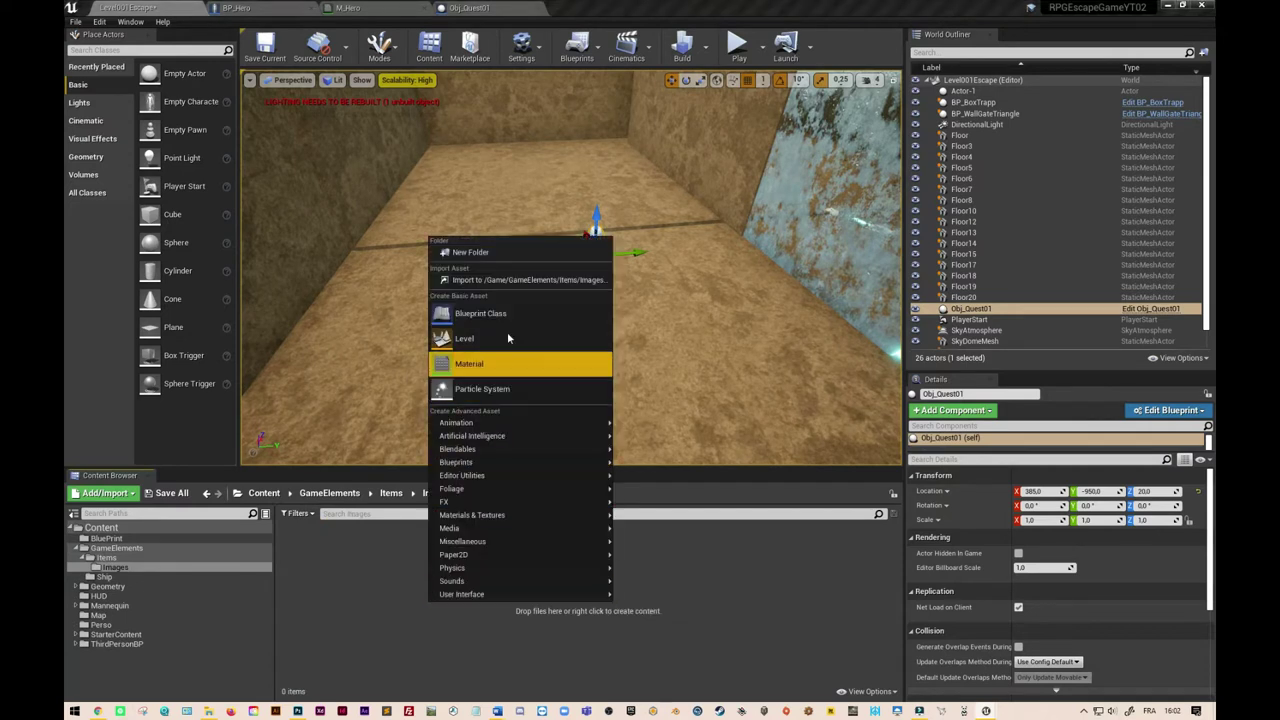
left_click(505, 287)
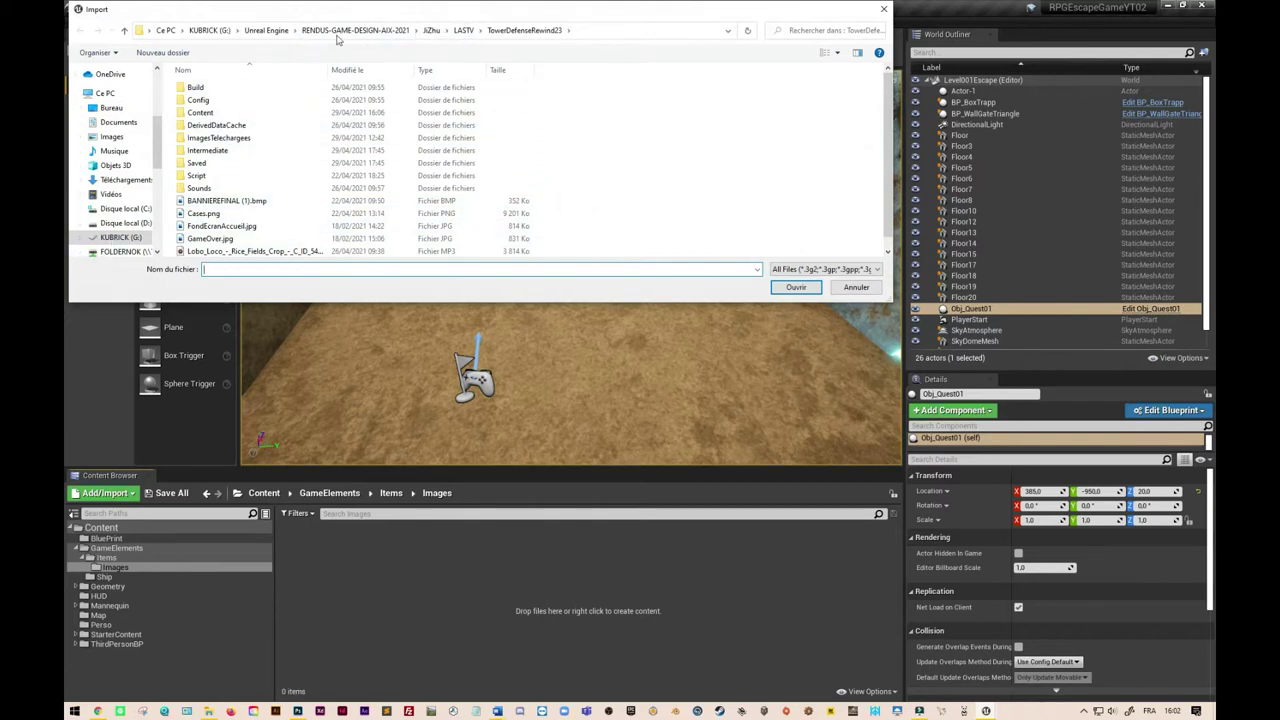
left_click(268, 31)
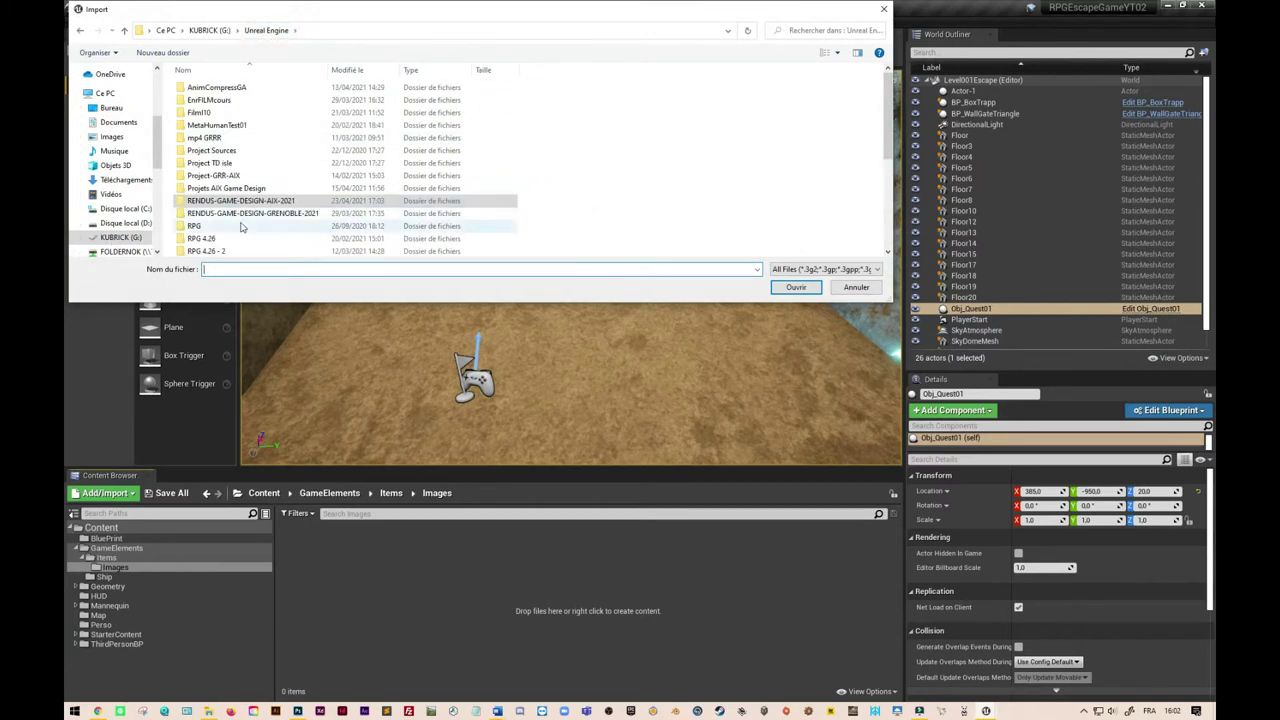
scroll(239, 228, "down", 1)
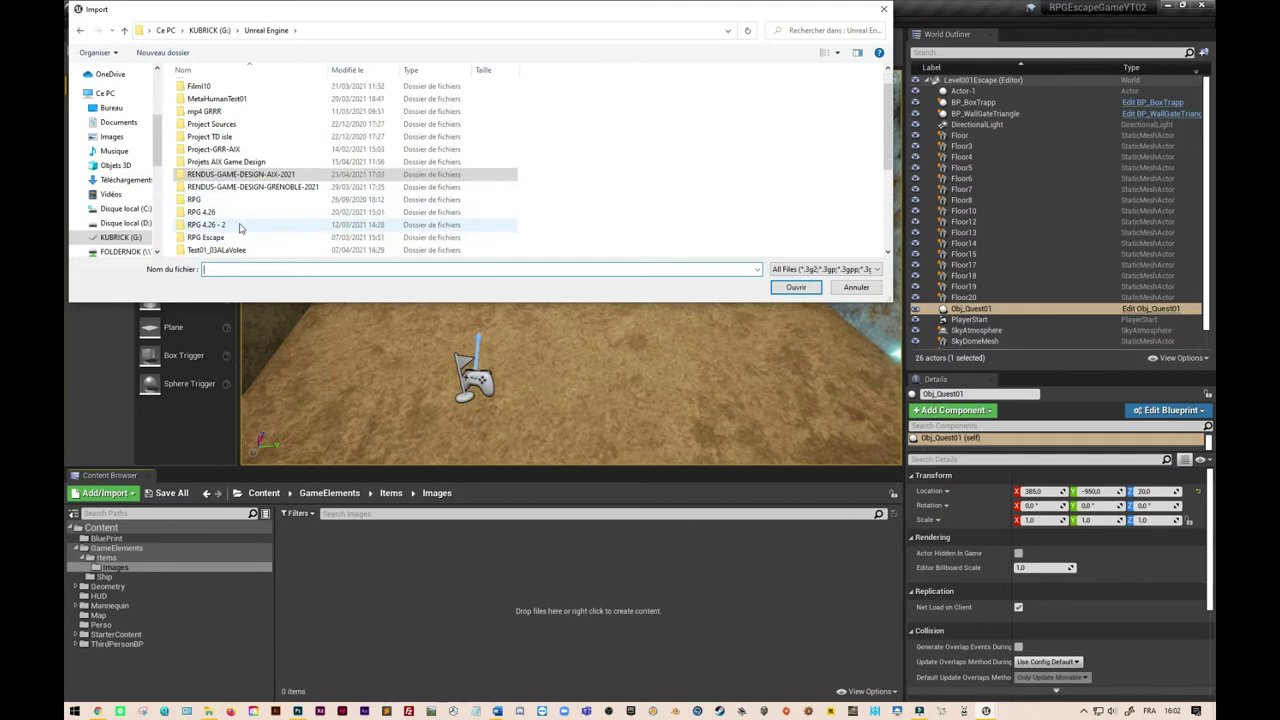
scroll(239, 228, "down", 1)
double_click(218, 203)
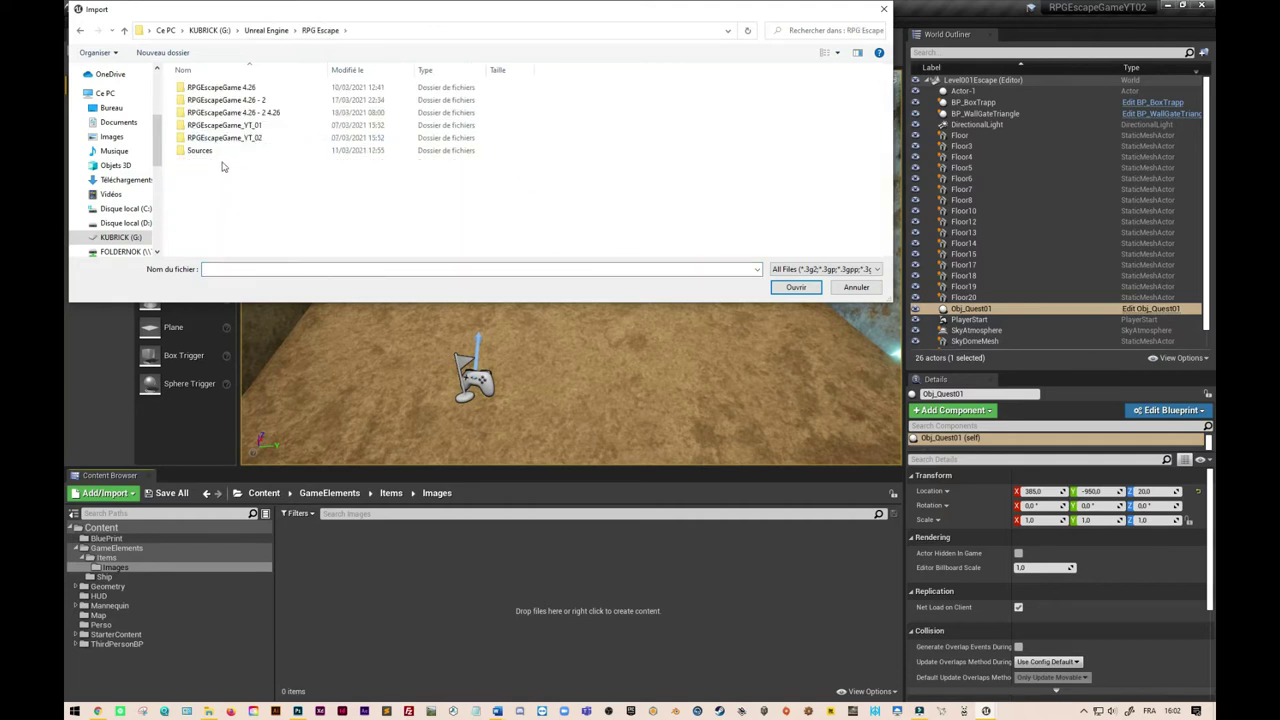
double_click(214, 150)
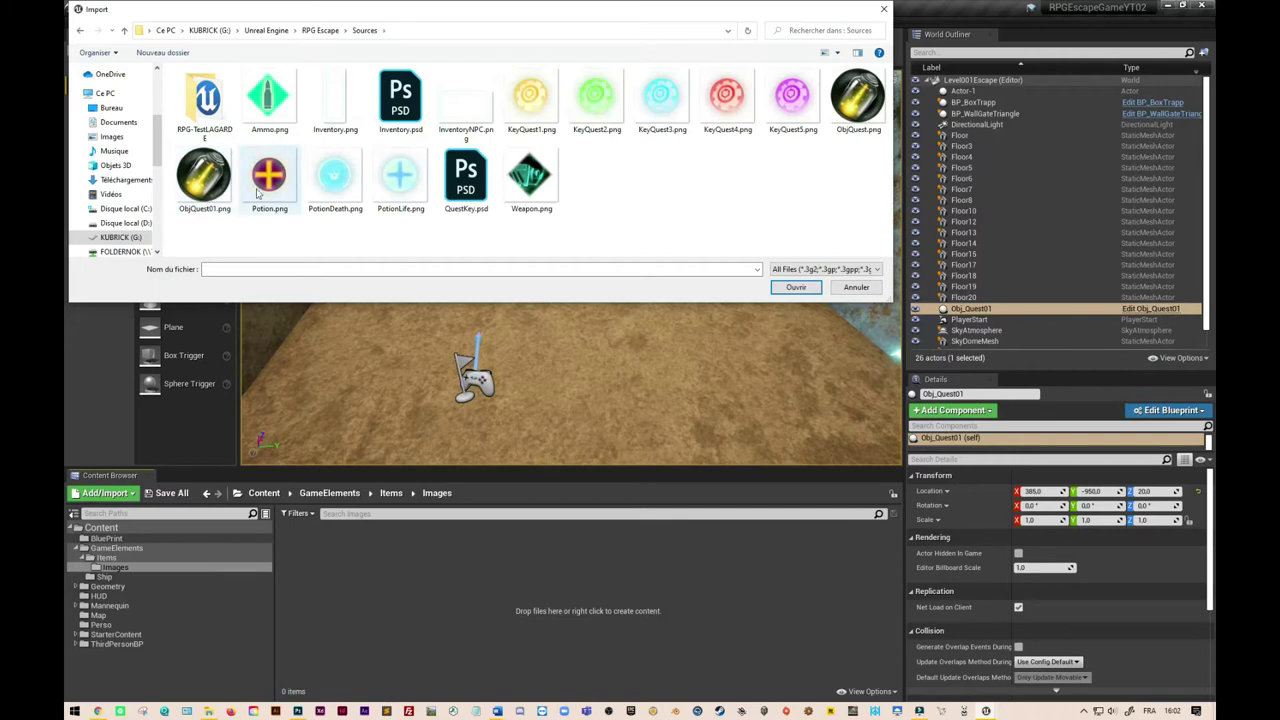
left_click(206, 182)
Step: Finish importing the ObjQuest01 image and go back to the Items folder
left_click(795, 287)
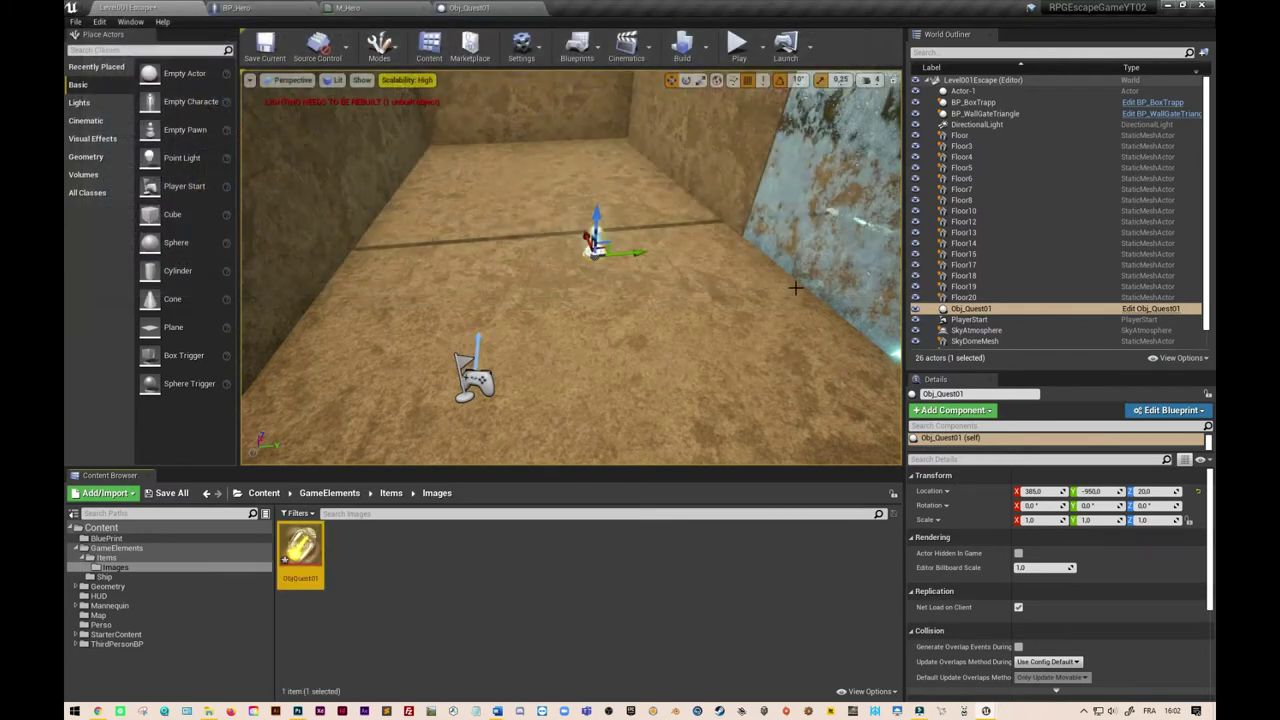
left_click(380, 588)
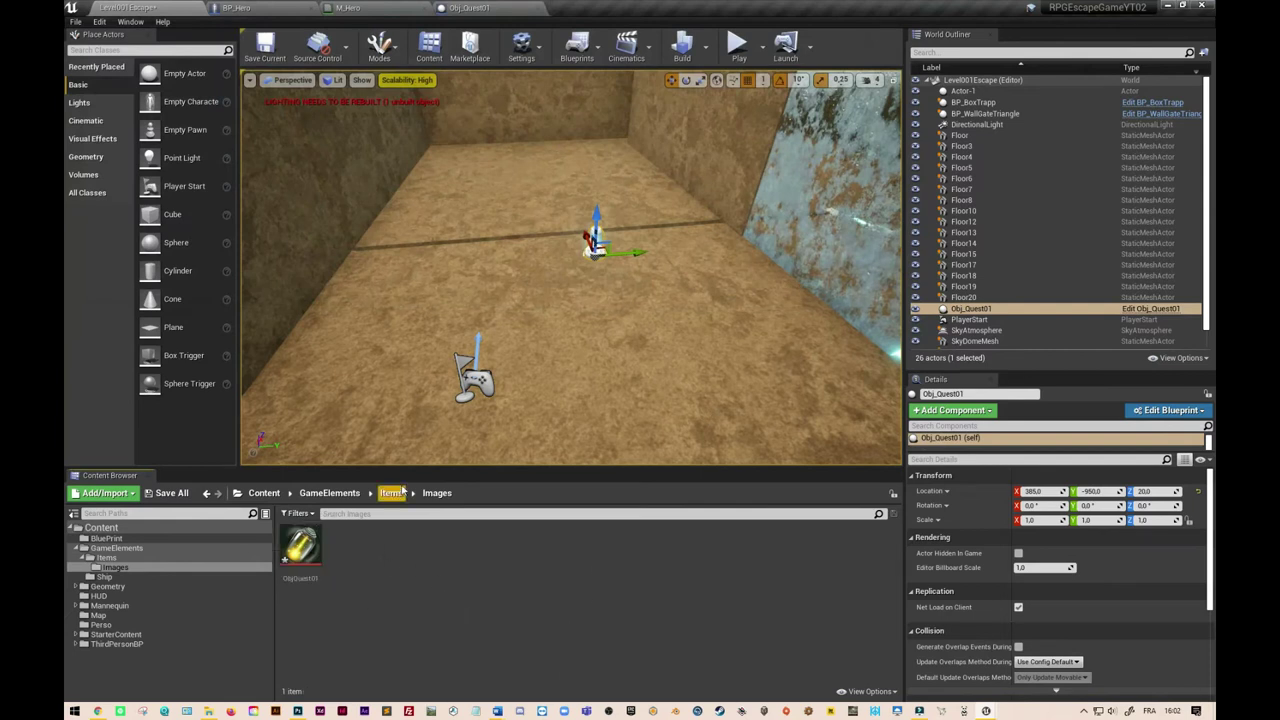
left_click(398, 493)
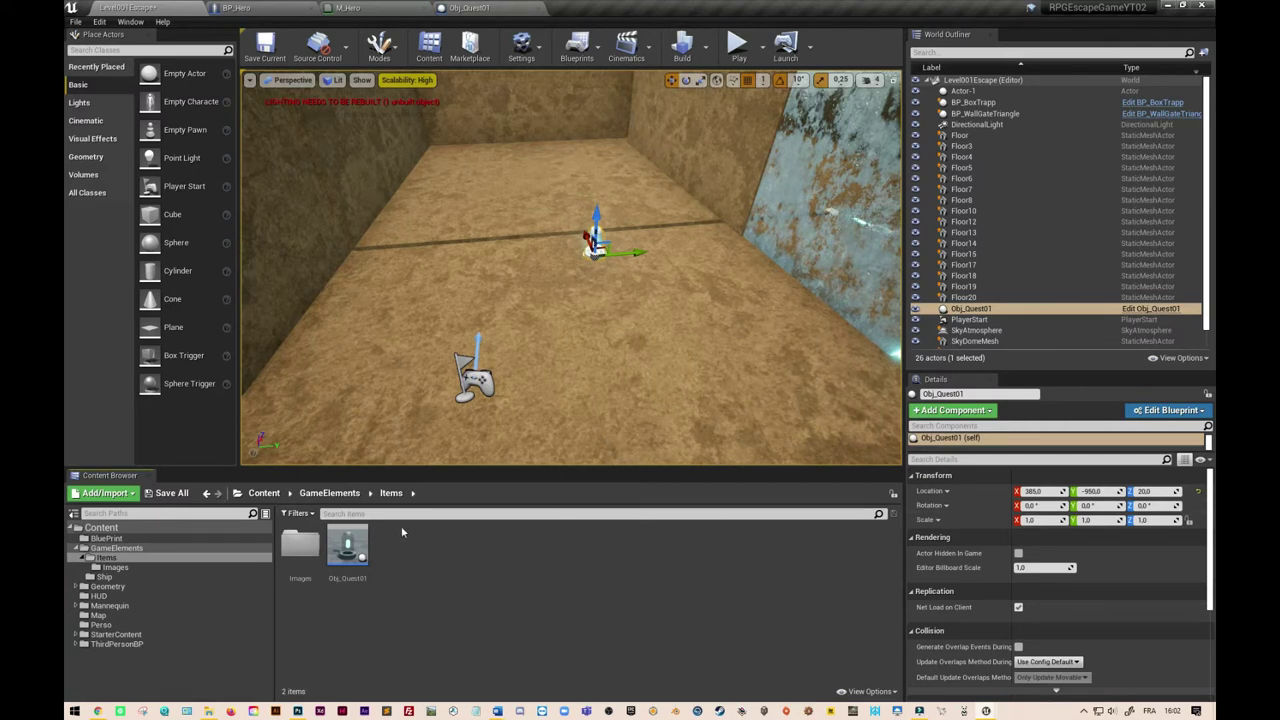
Step: Create a Blueprint structure named Struct_Items in the Items folder
right_click(449, 591)
mouse_move(452, 578)
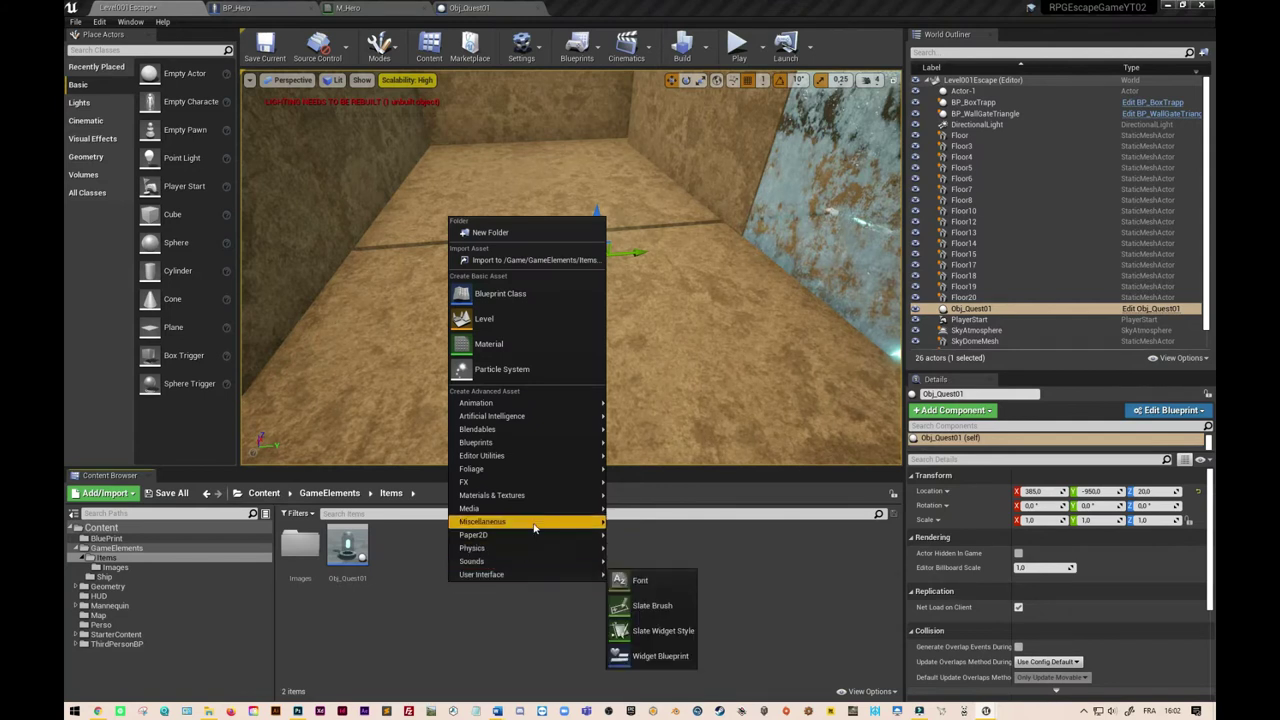
mouse_move(534, 524)
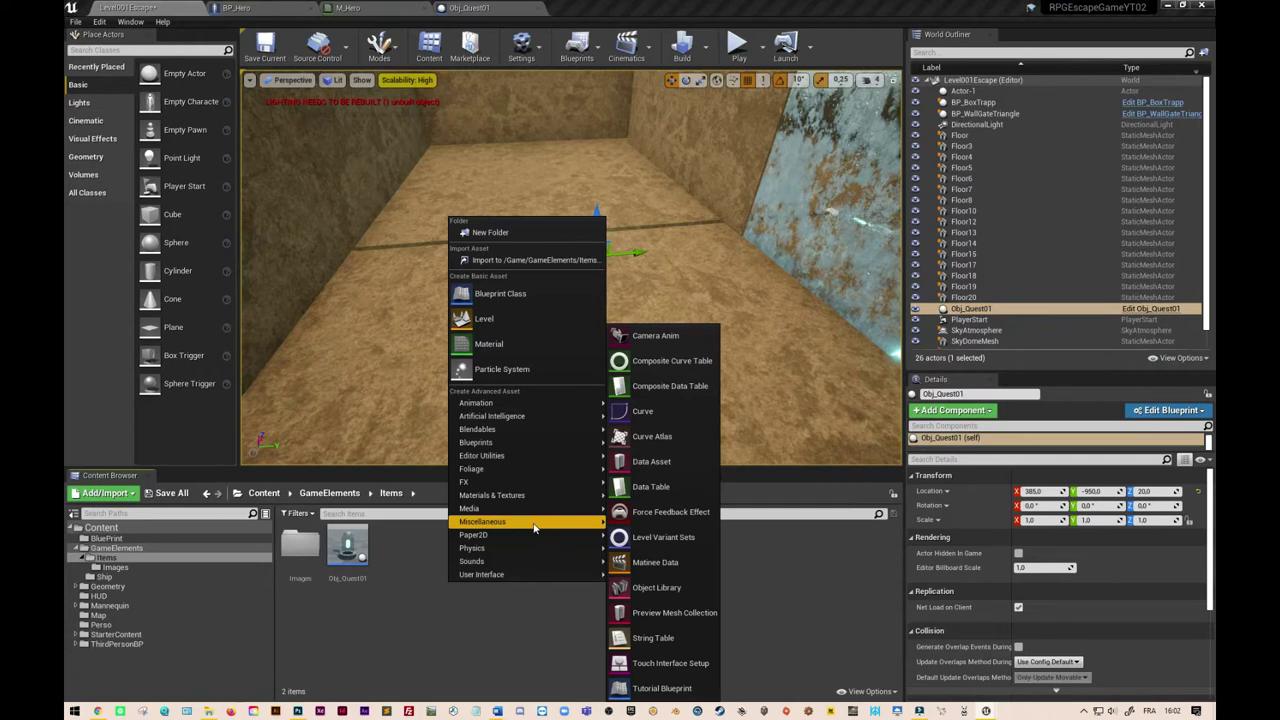
mouse_move(535, 443)
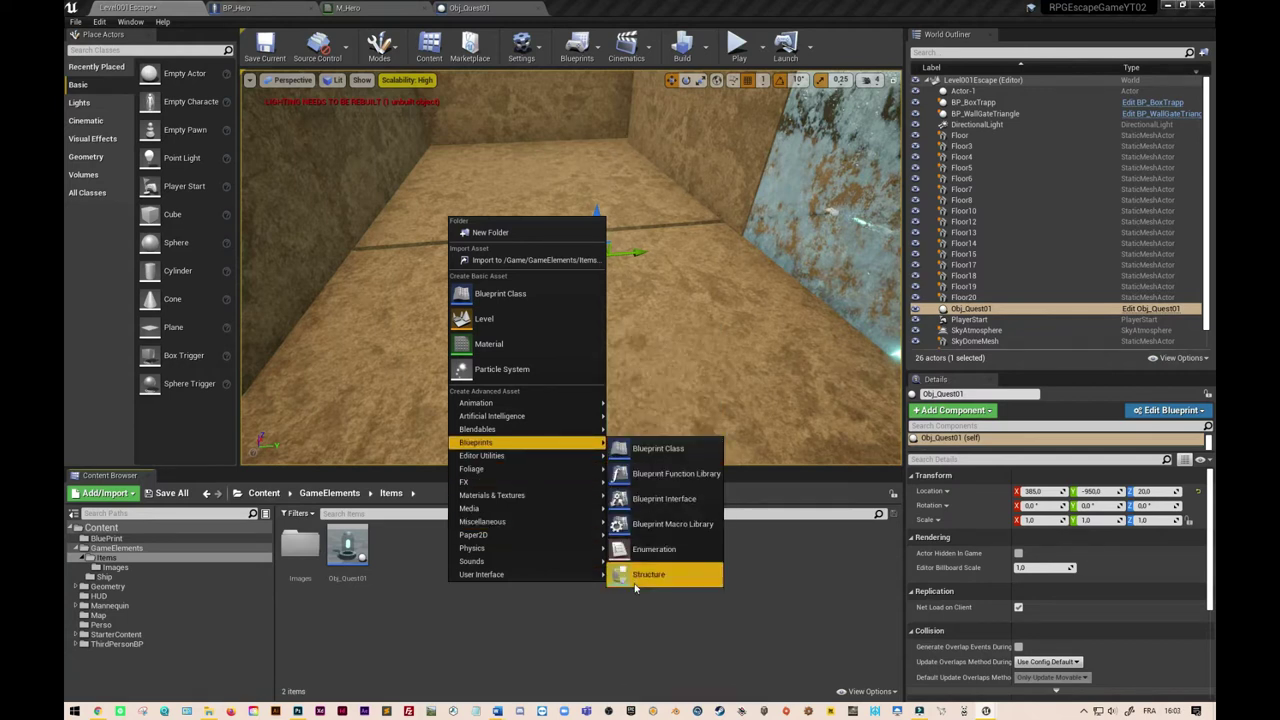
left_click(636, 586)
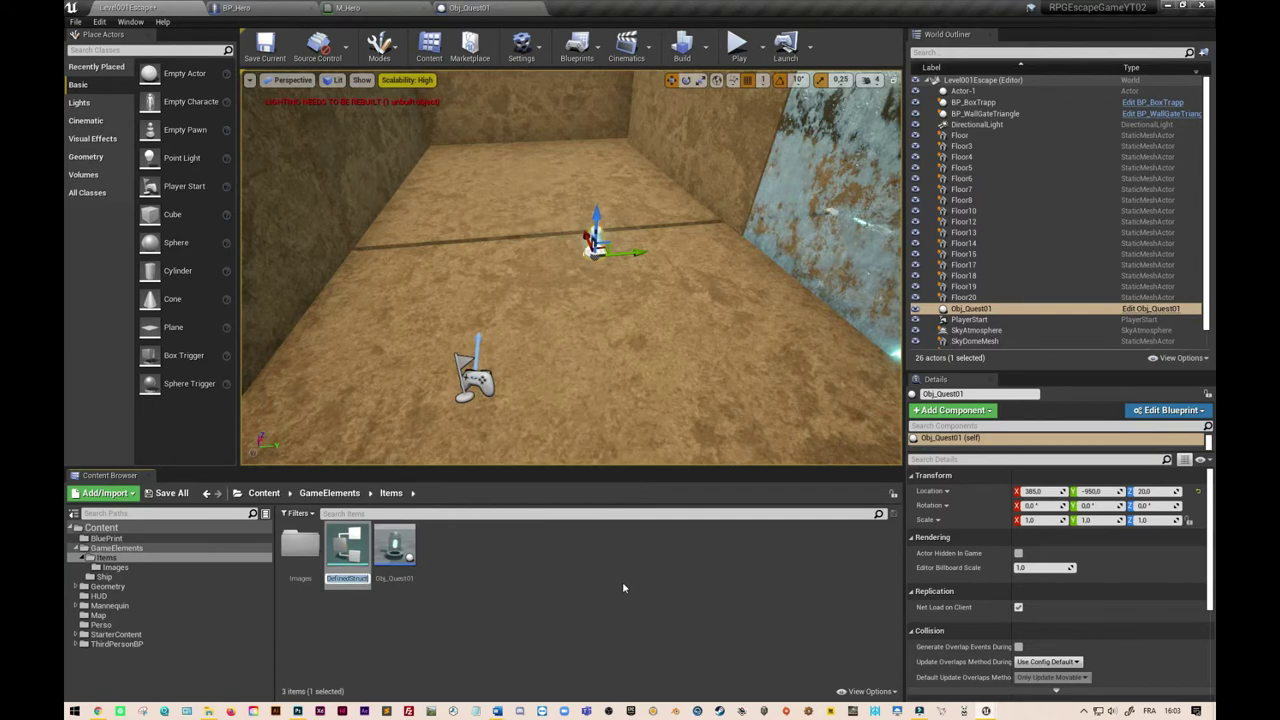
type("Struct_Items")
key("Return")
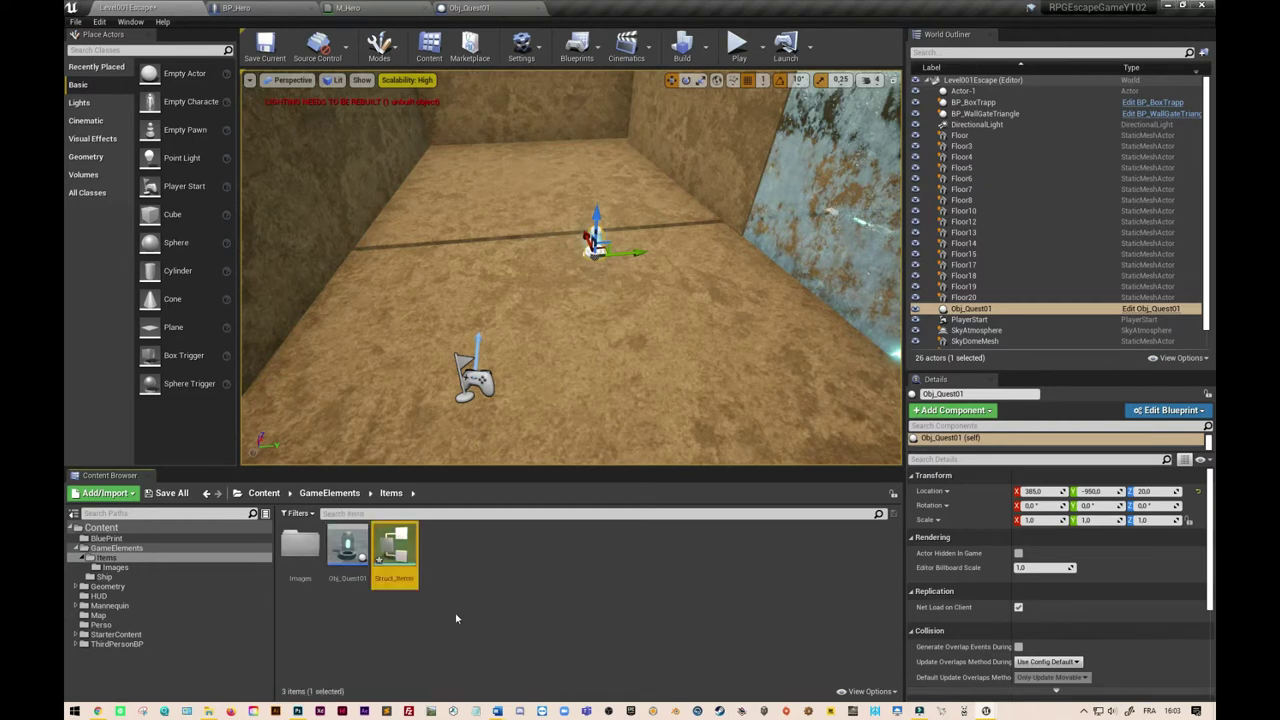
Step: Open Struct_Items and rename its first member to name, typed String
double_click(395, 553)
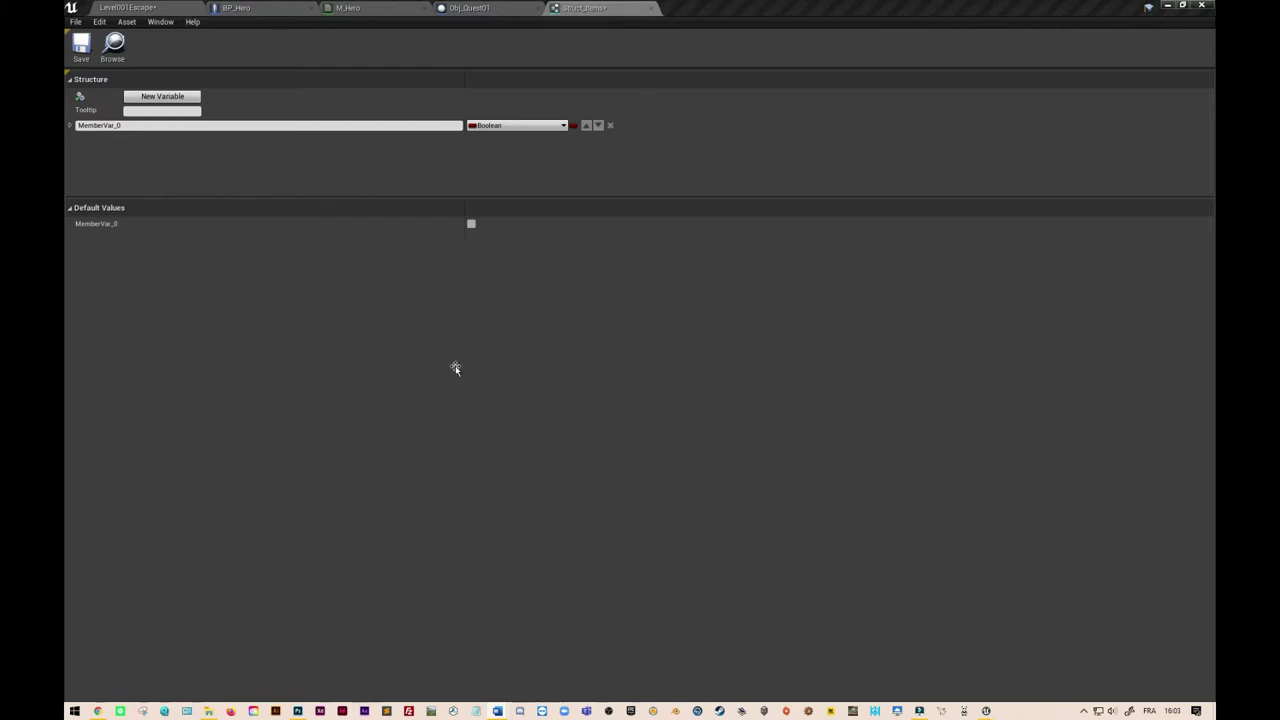
left_click(190, 126)
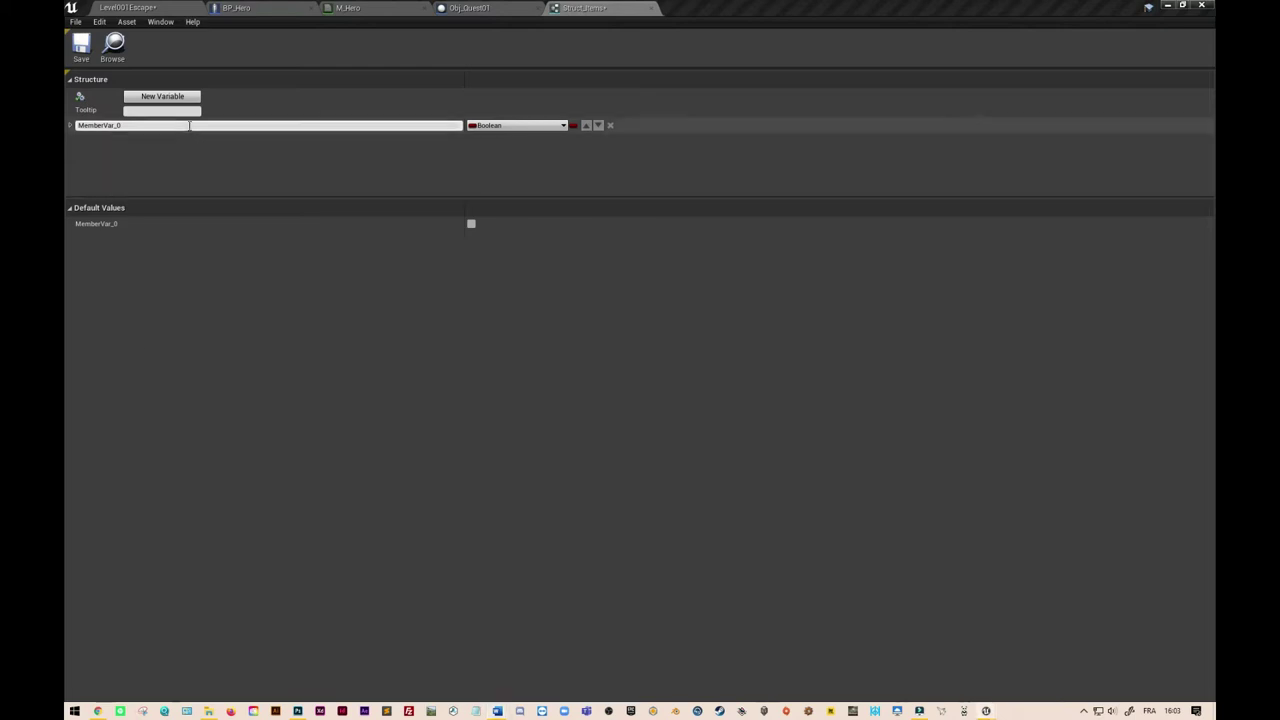
key("ctrl+a")
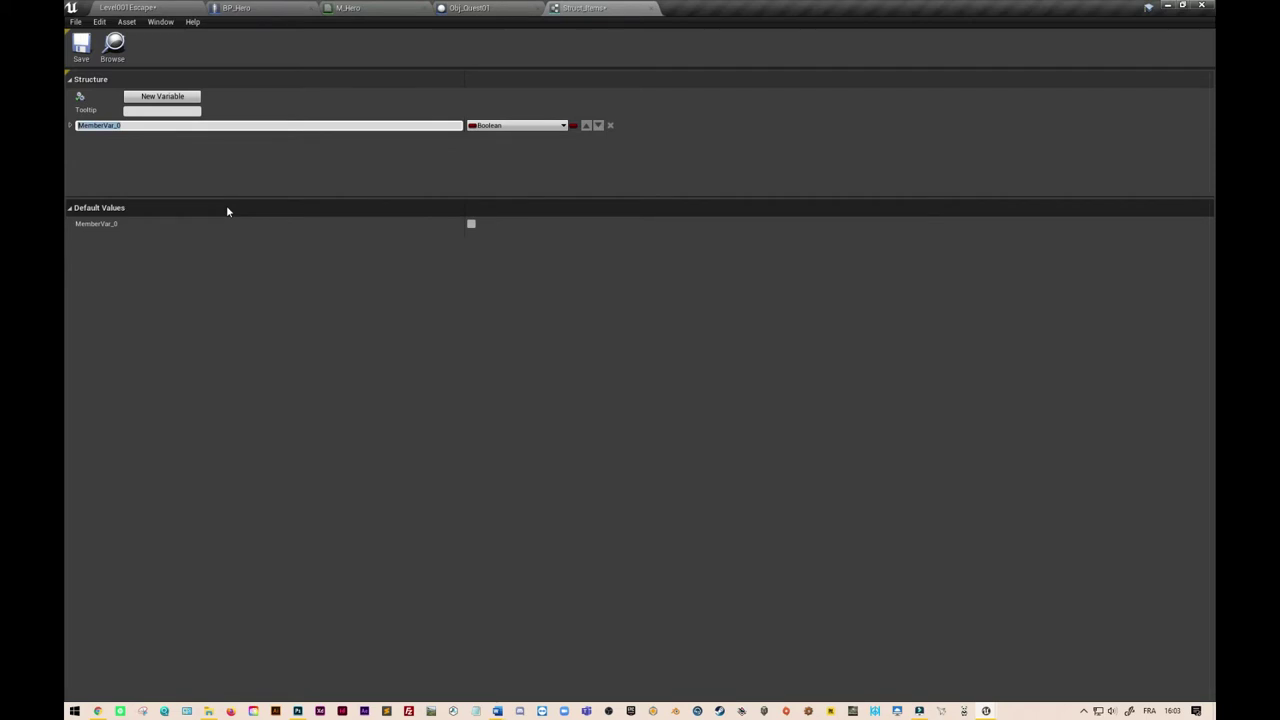
type("name")
key("Return")
left_click(563, 126)
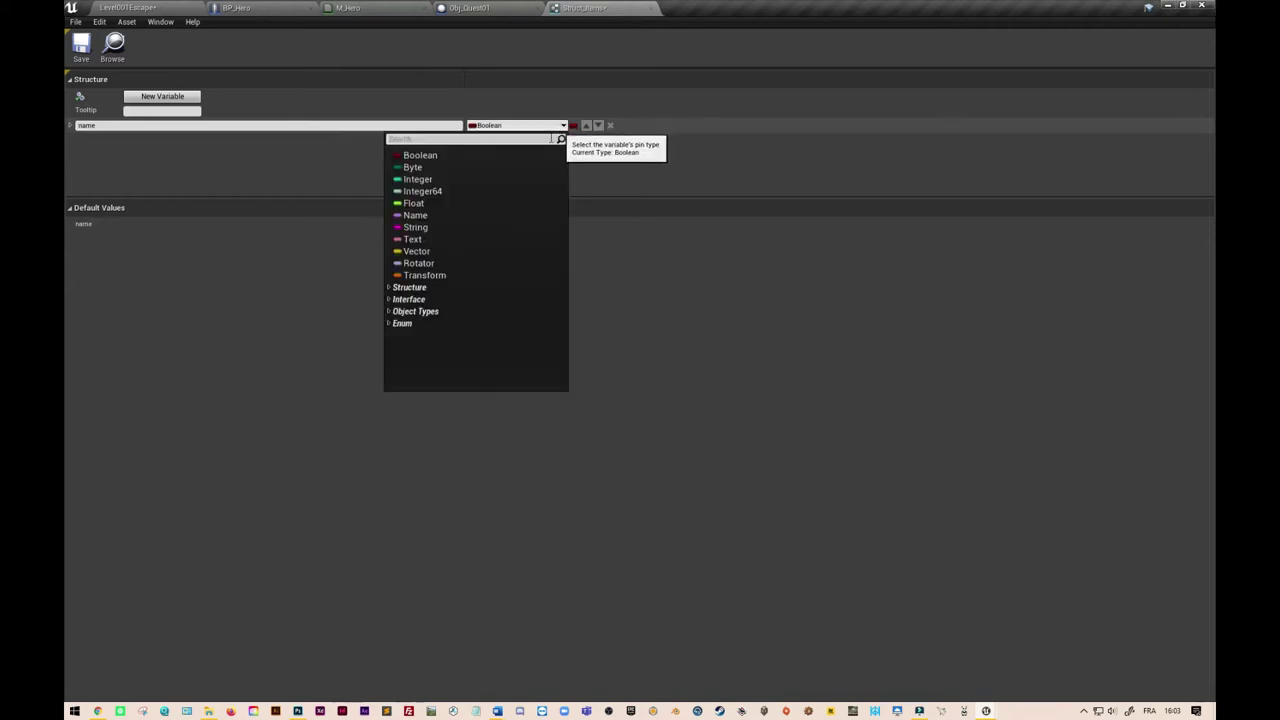
left_click(450, 227)
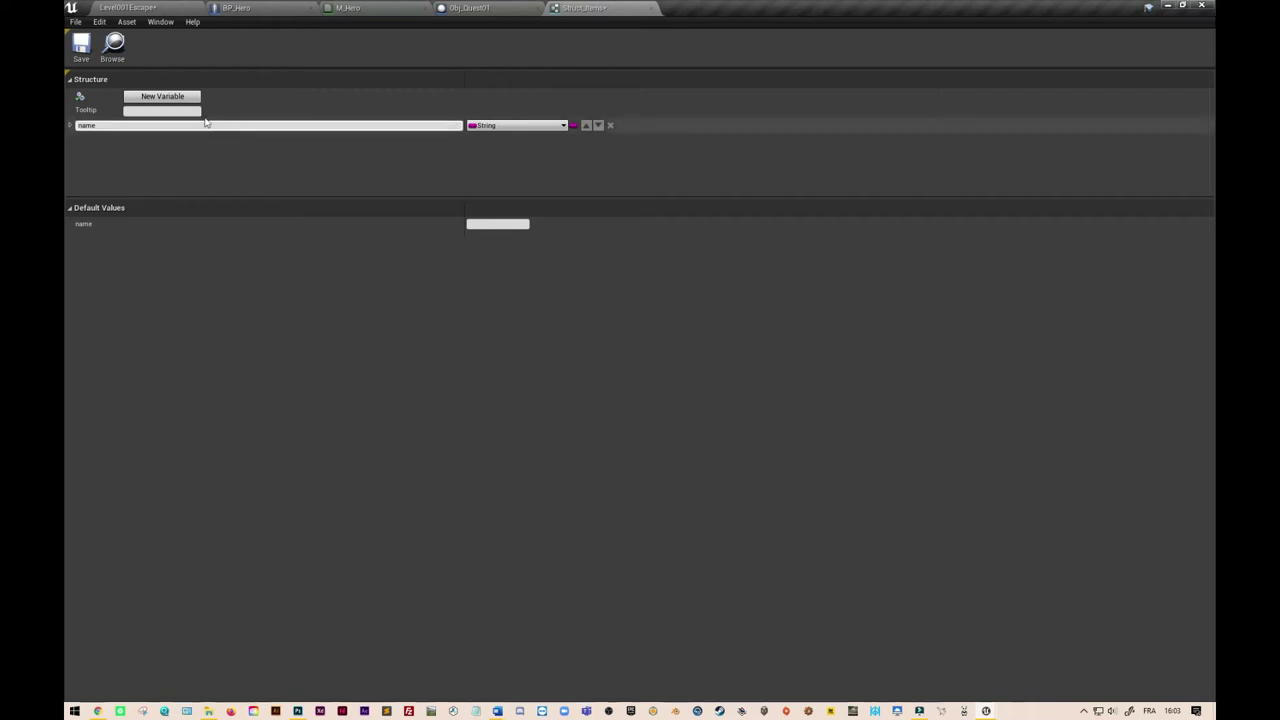
Step: Add a second member named description of type Text
left_click(160, 96)
left_click(88, 142)
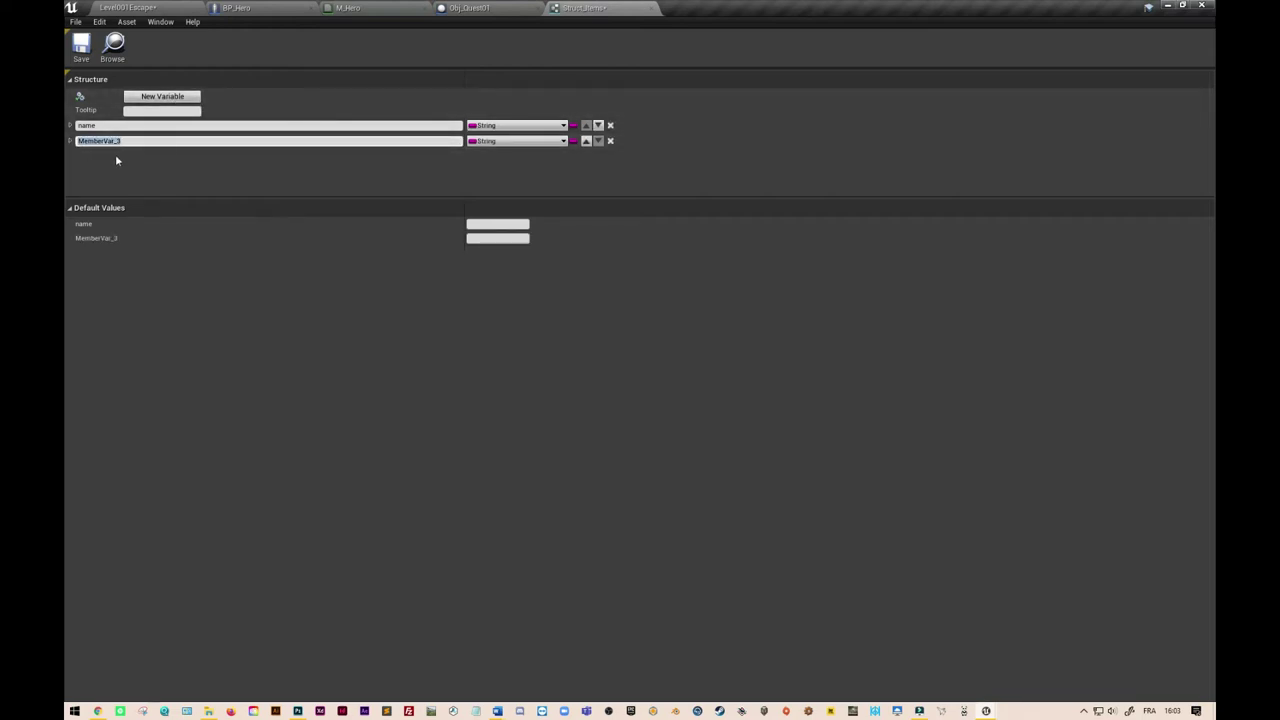
type("ription")
left_click(560, 141)
left_click(411, 256)
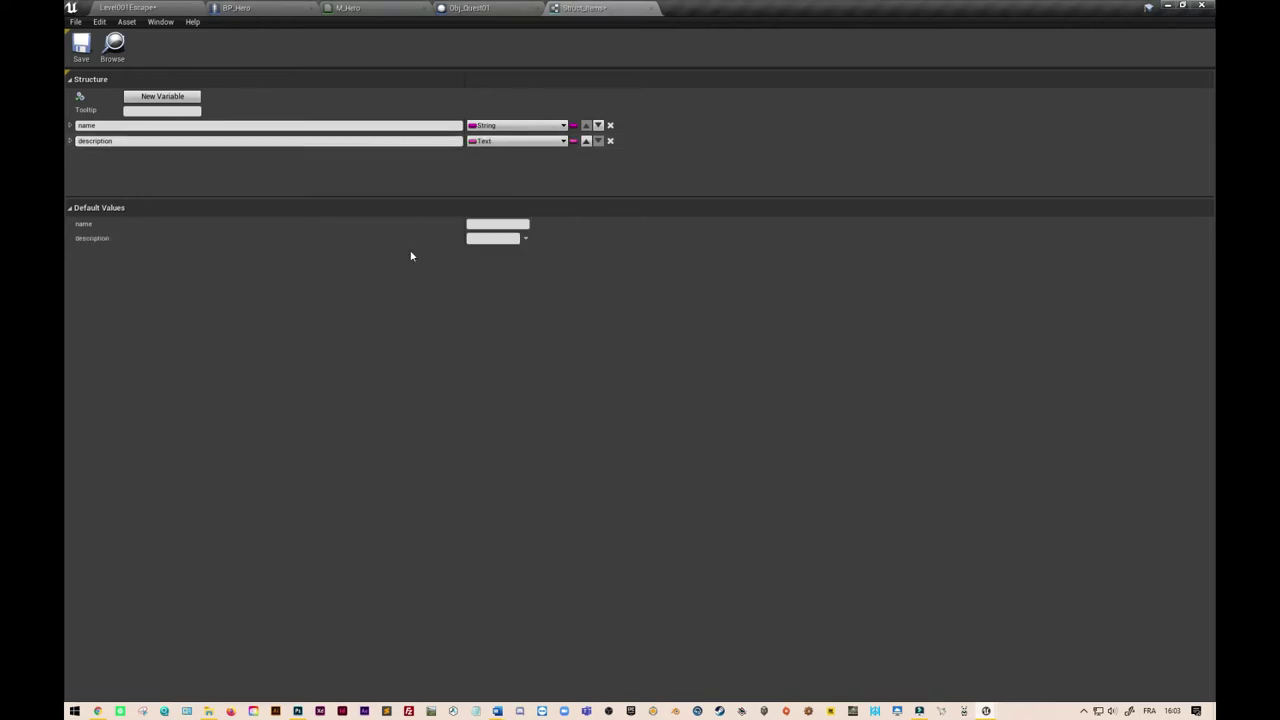
Step: Add a third member named image
left_click(185, 97)
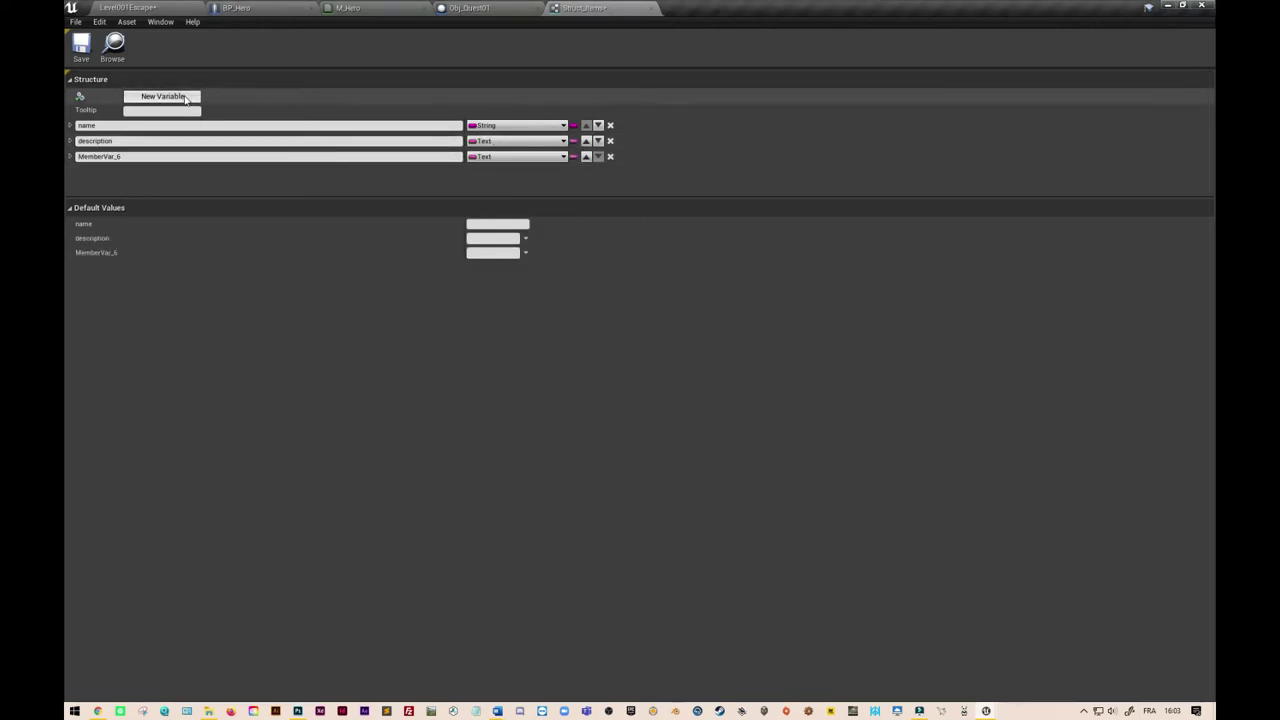
left_click_drag(122, 157, 73, 160)
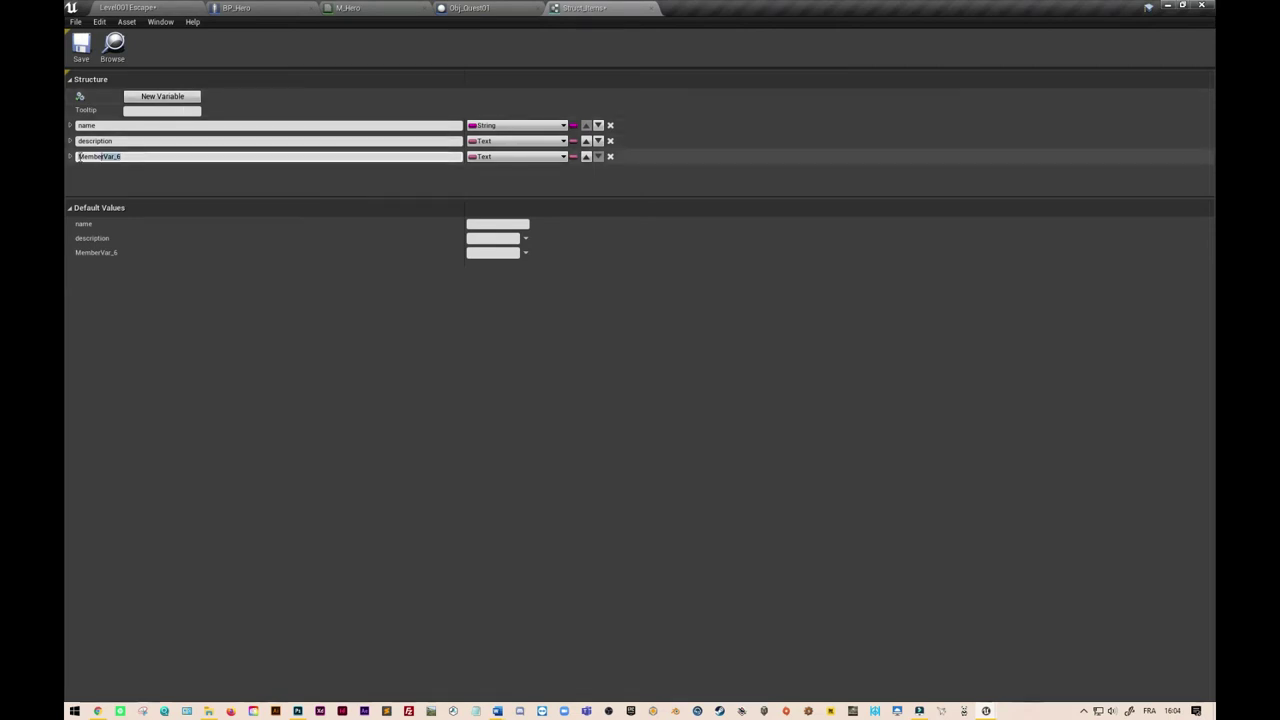
key("BackSpace")
type("image")
key("Return")
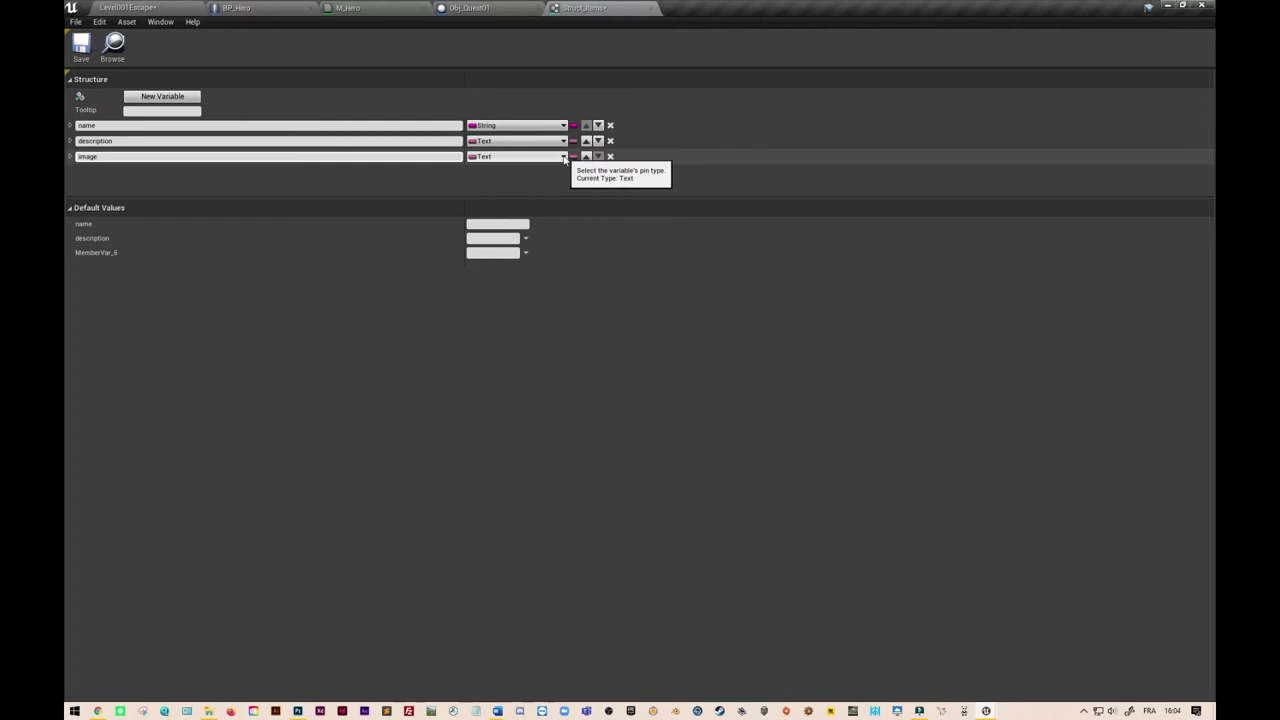
Step: Change the image member to a Texture 2D object reference and save Struct_Items
left_click(563, 157)
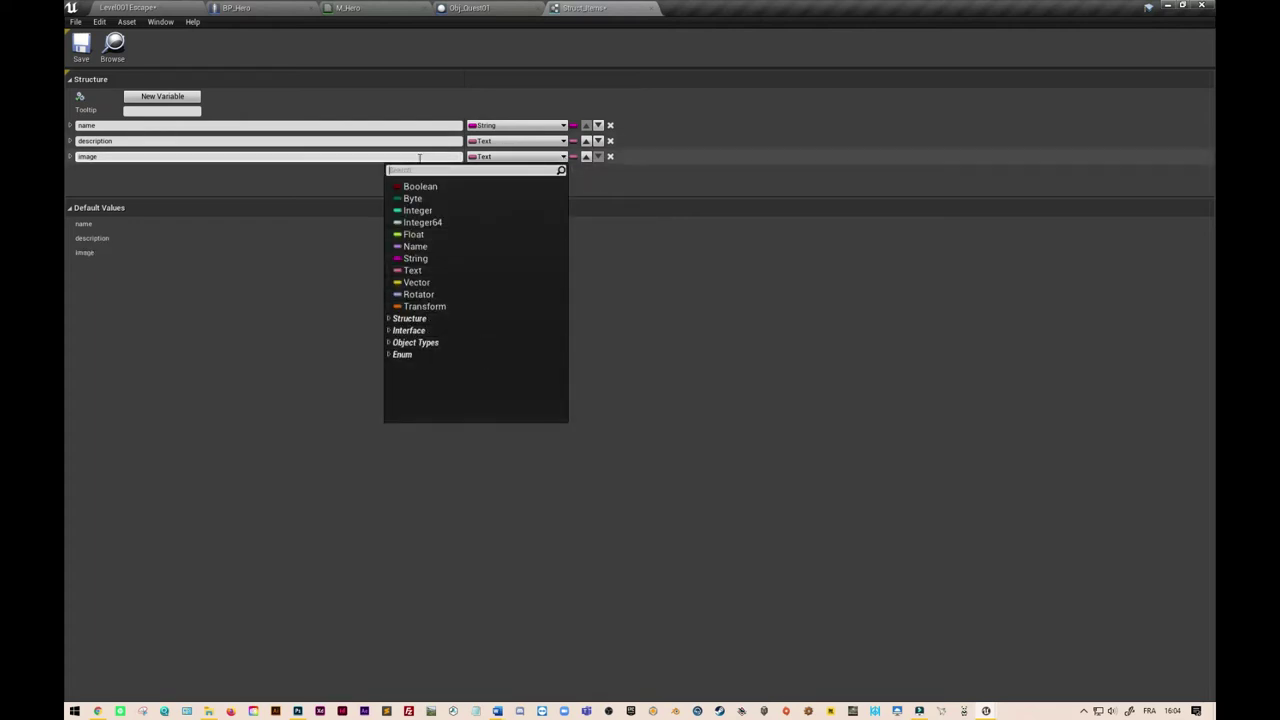
type("textu")
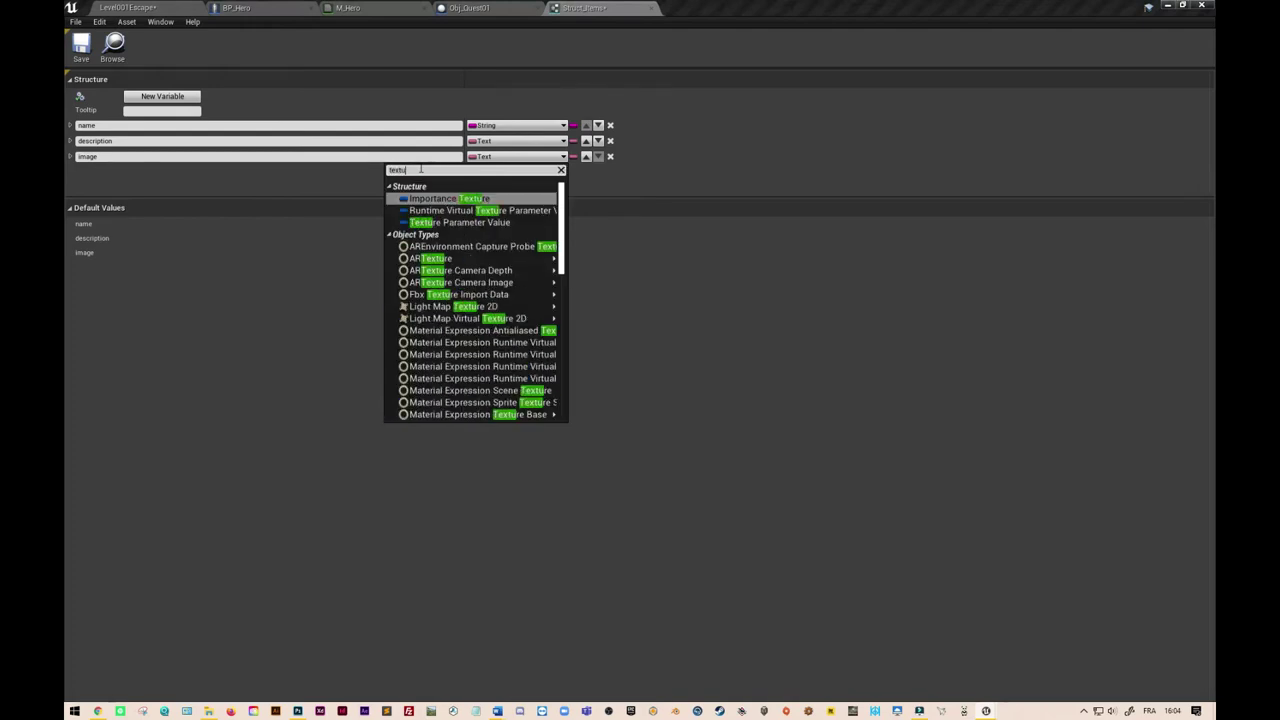
type("re")
scroll(530, 362, "down", 5)
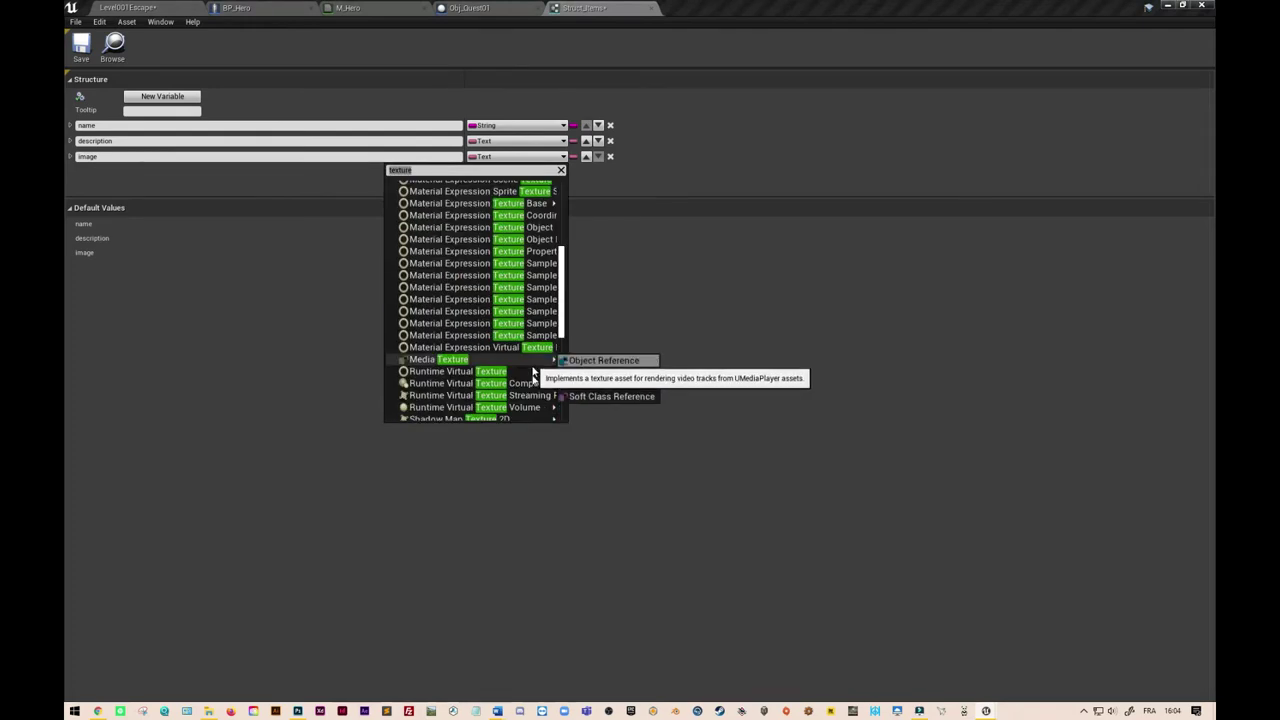
mouse_move(528, 407)
scroll(527, 407, "down", 2)
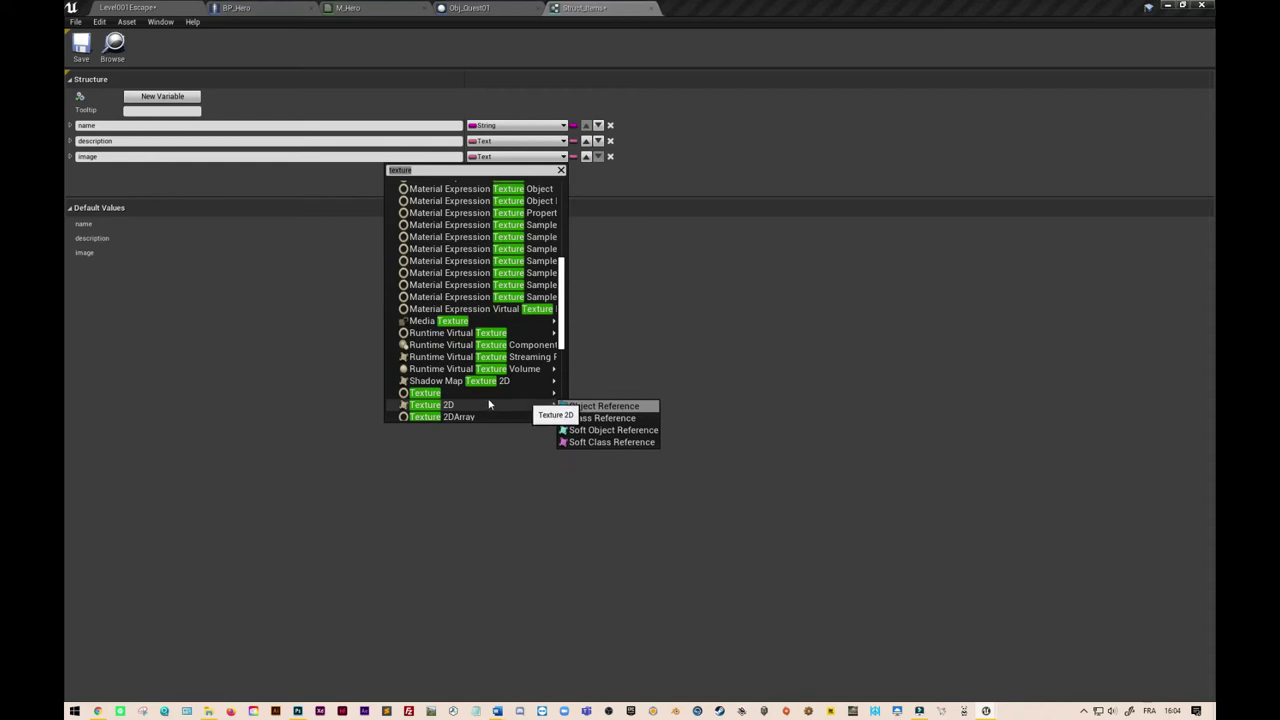
scroll(461, 410, "down", 1)
mouse_move(451, 366)
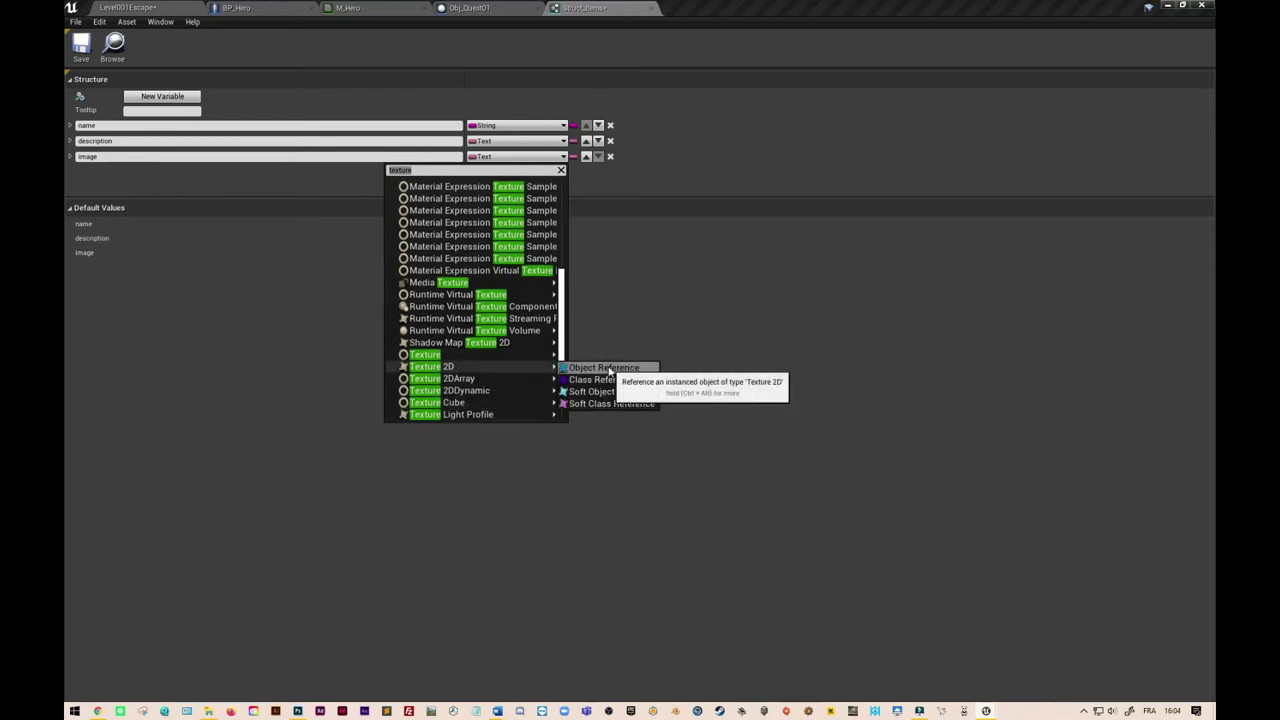
left_click(606, 368)
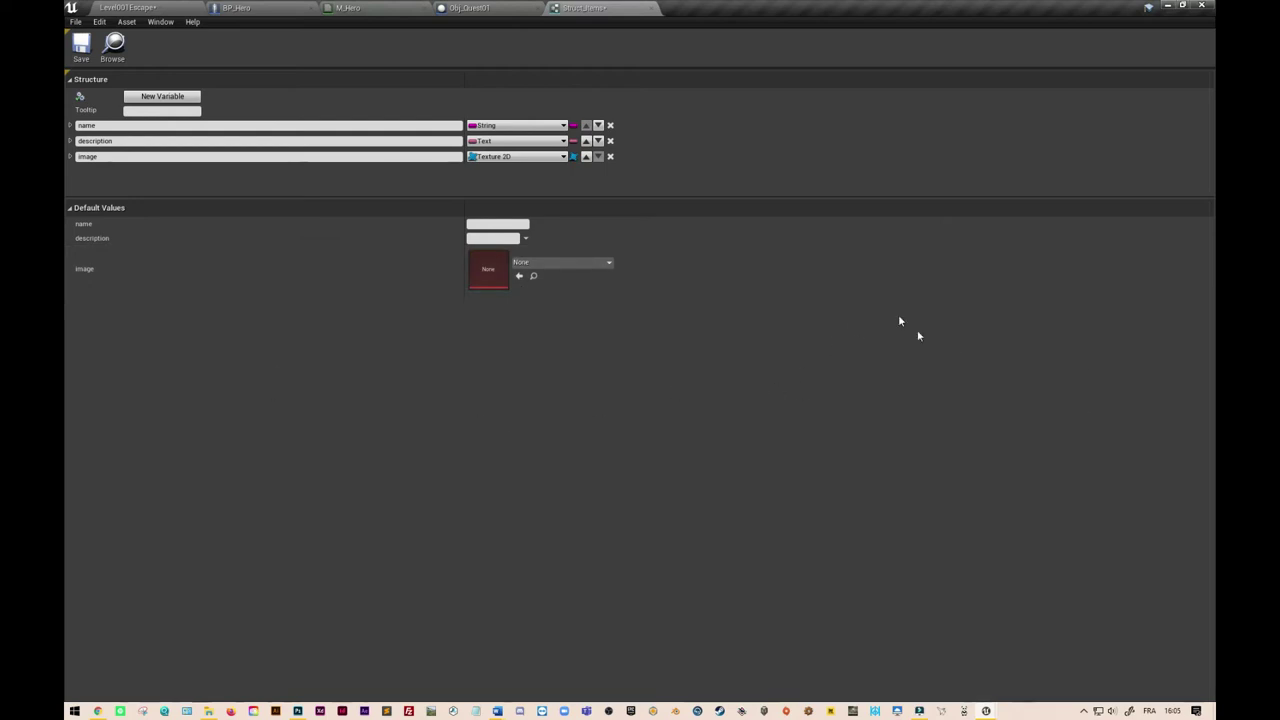
left_click(81, 47)
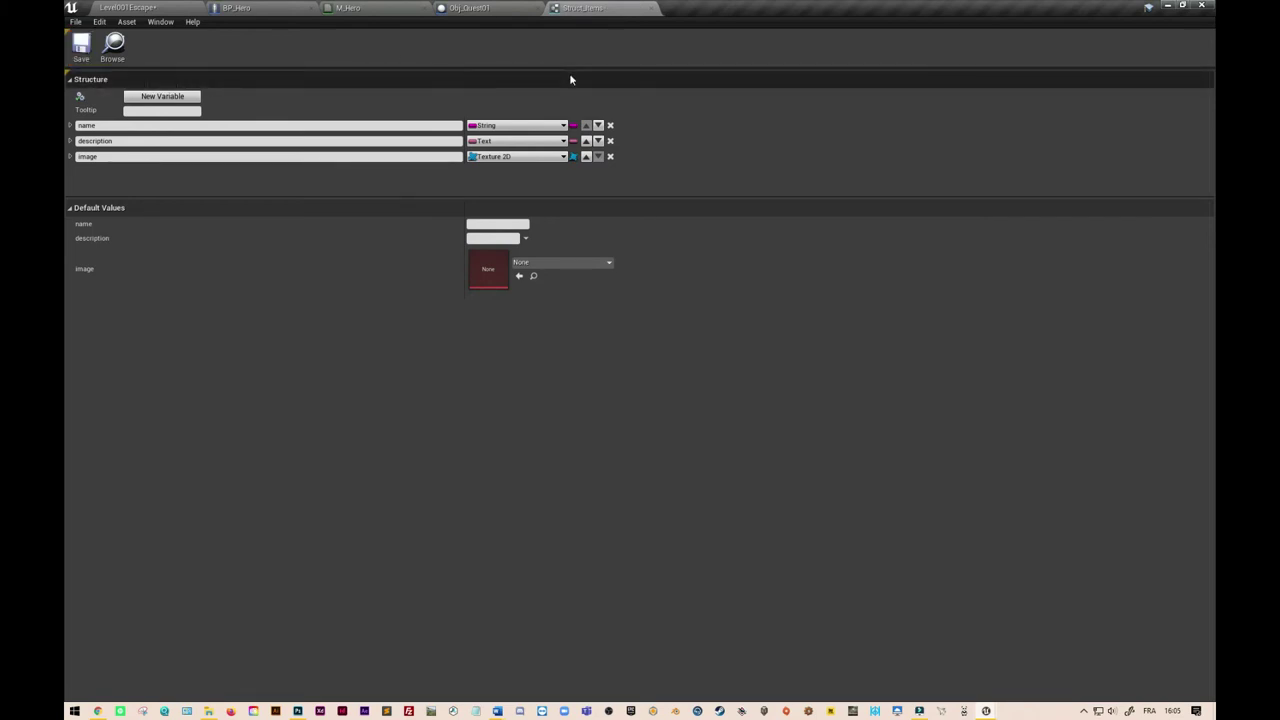
Step: Cycle through the open editor tabs back to the Level001Escape level
left_click(500, 9)
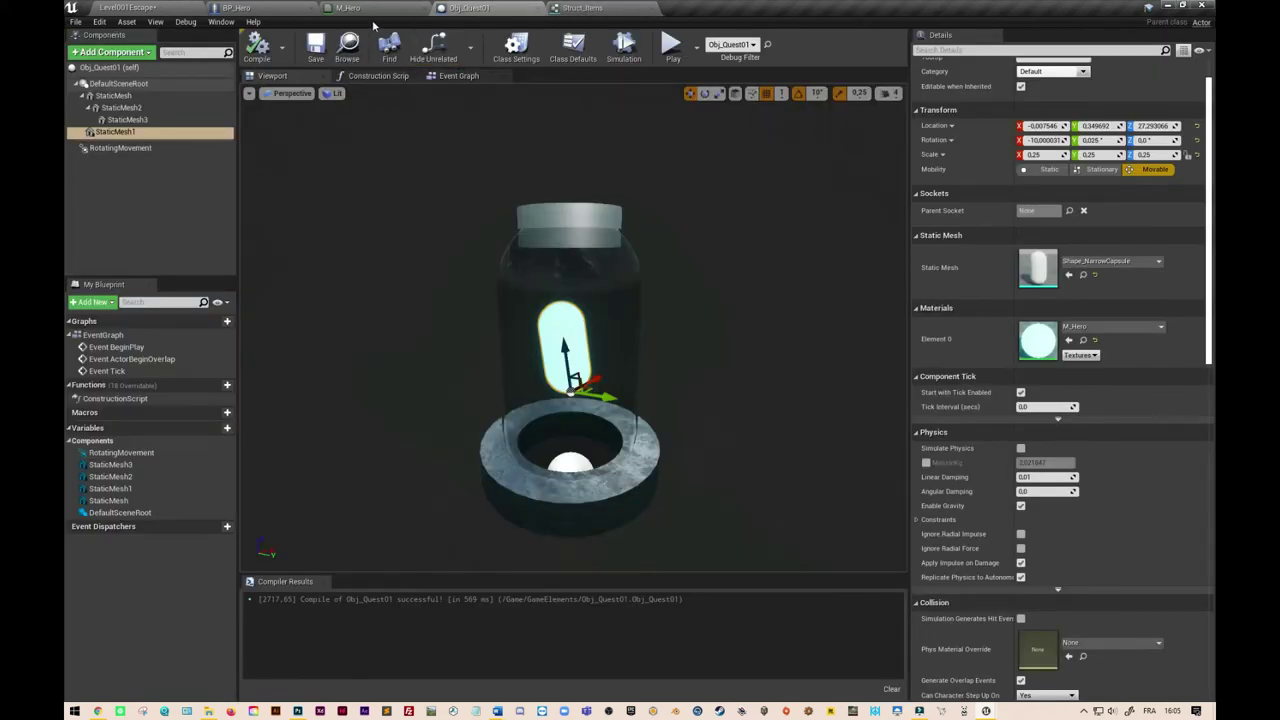
left_click(353, 9)
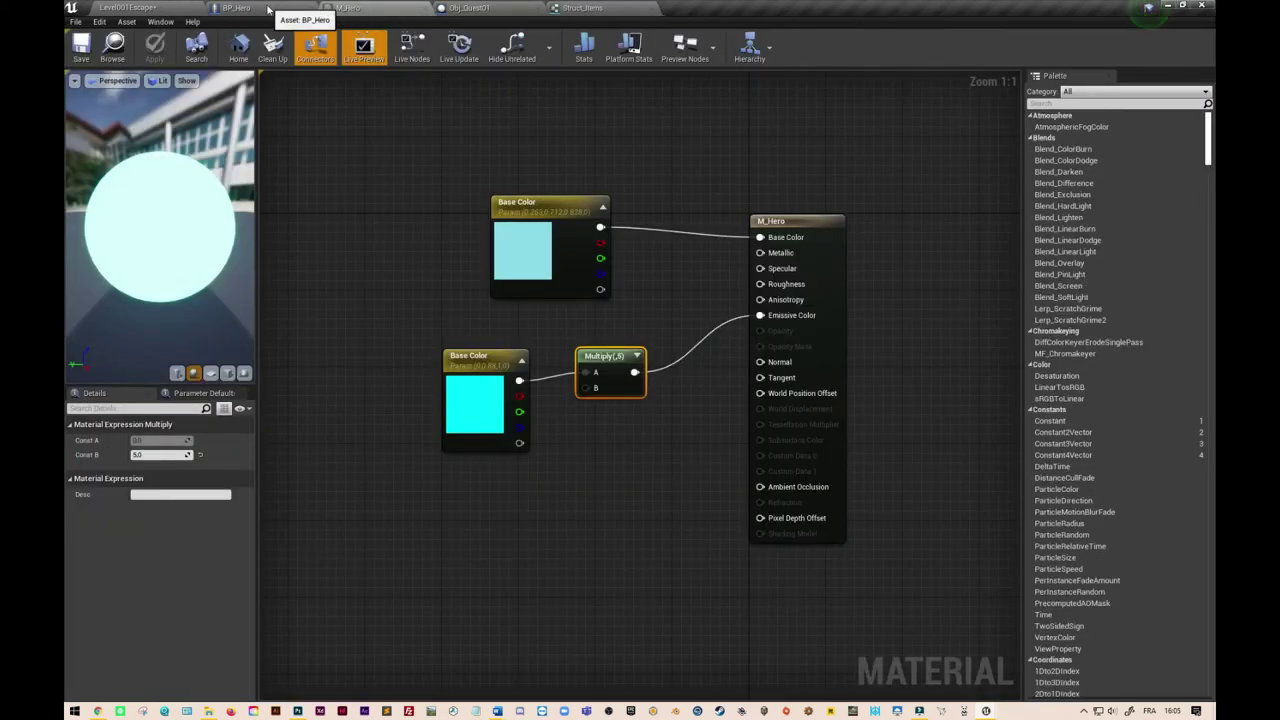
left_click(236, 8)
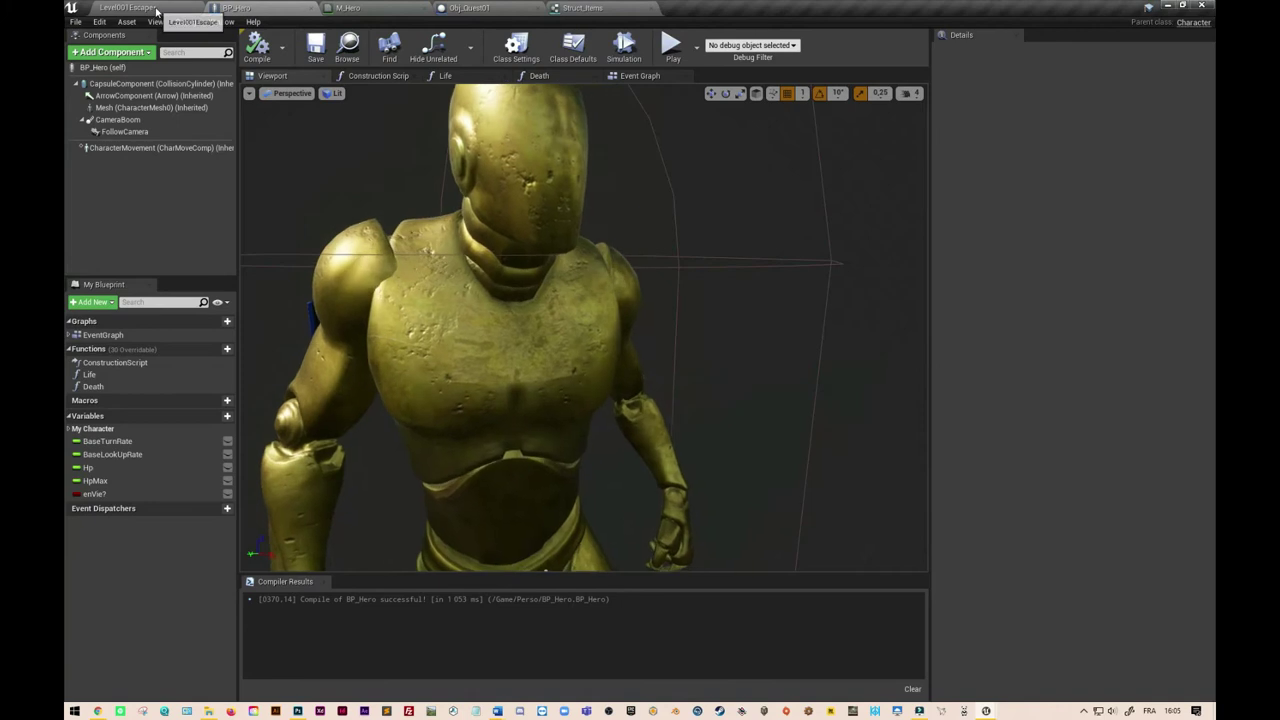
left_click(128, 8)
Step: Create a Blueprint enumeration named Enum_Items in the Items folder
right_click(470, 607)
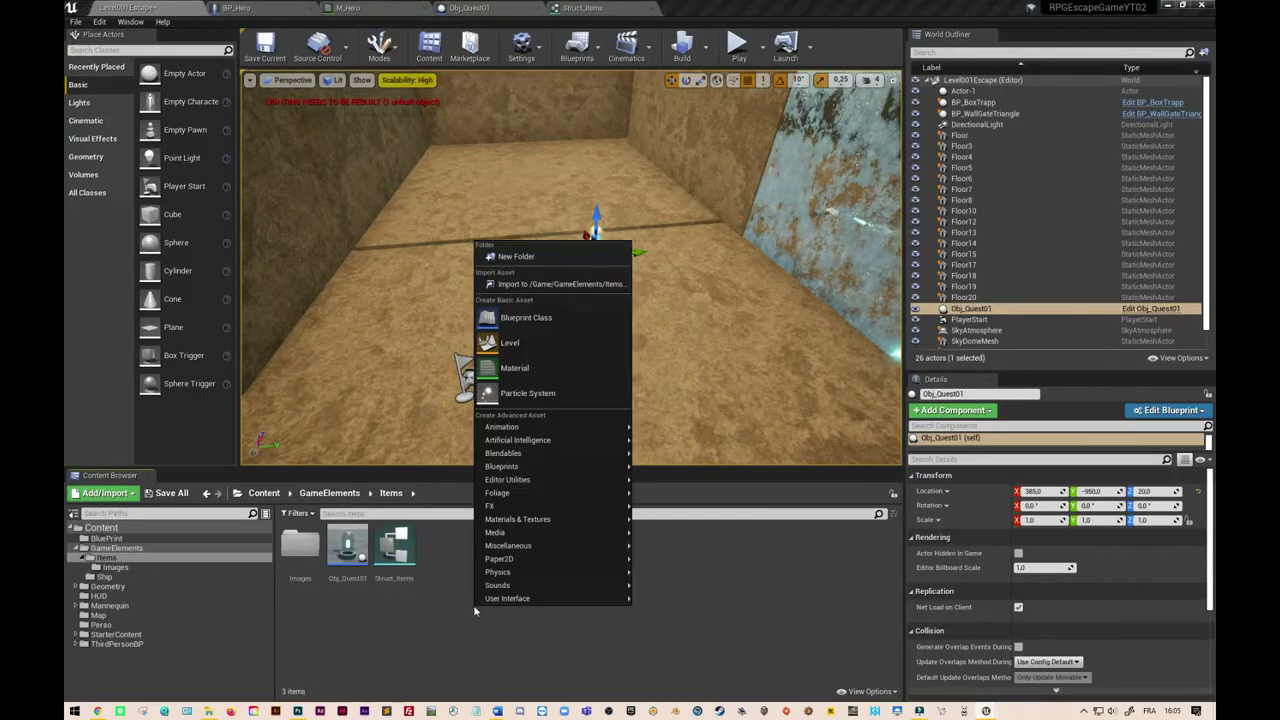
mouse_move(477, 604)
mouse_move(557, 445)
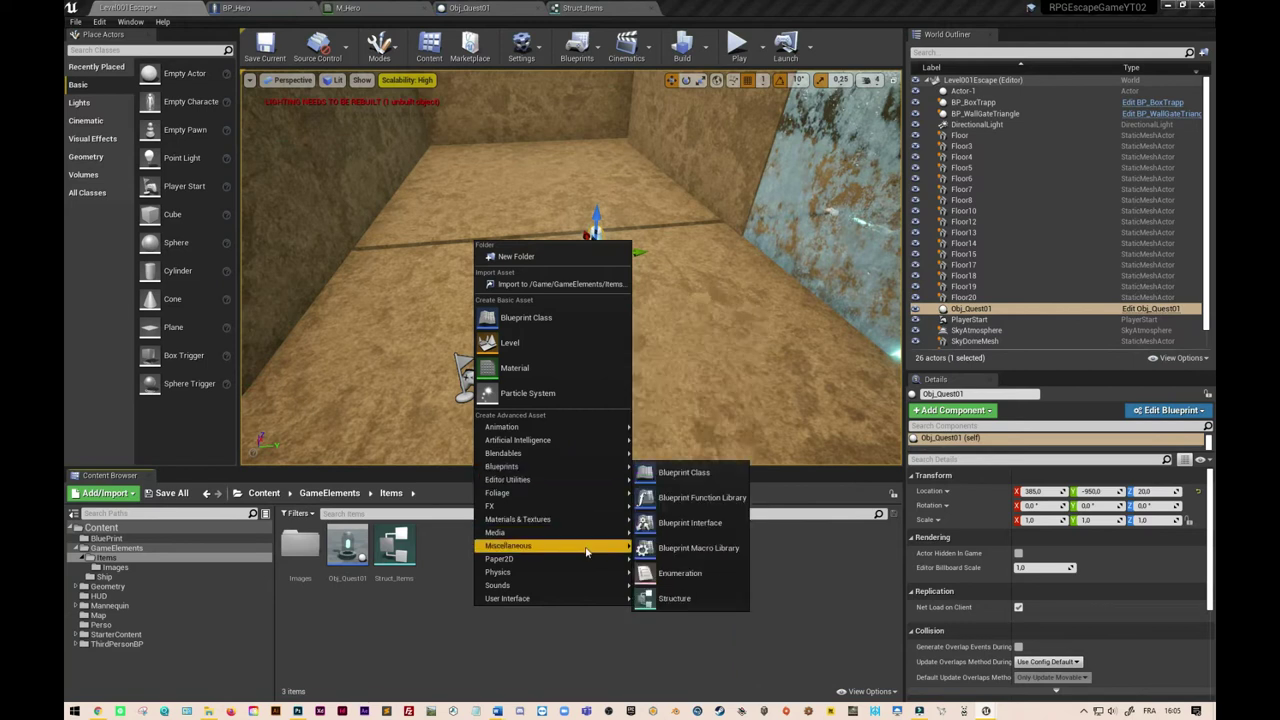
mouse_move(586, 561)
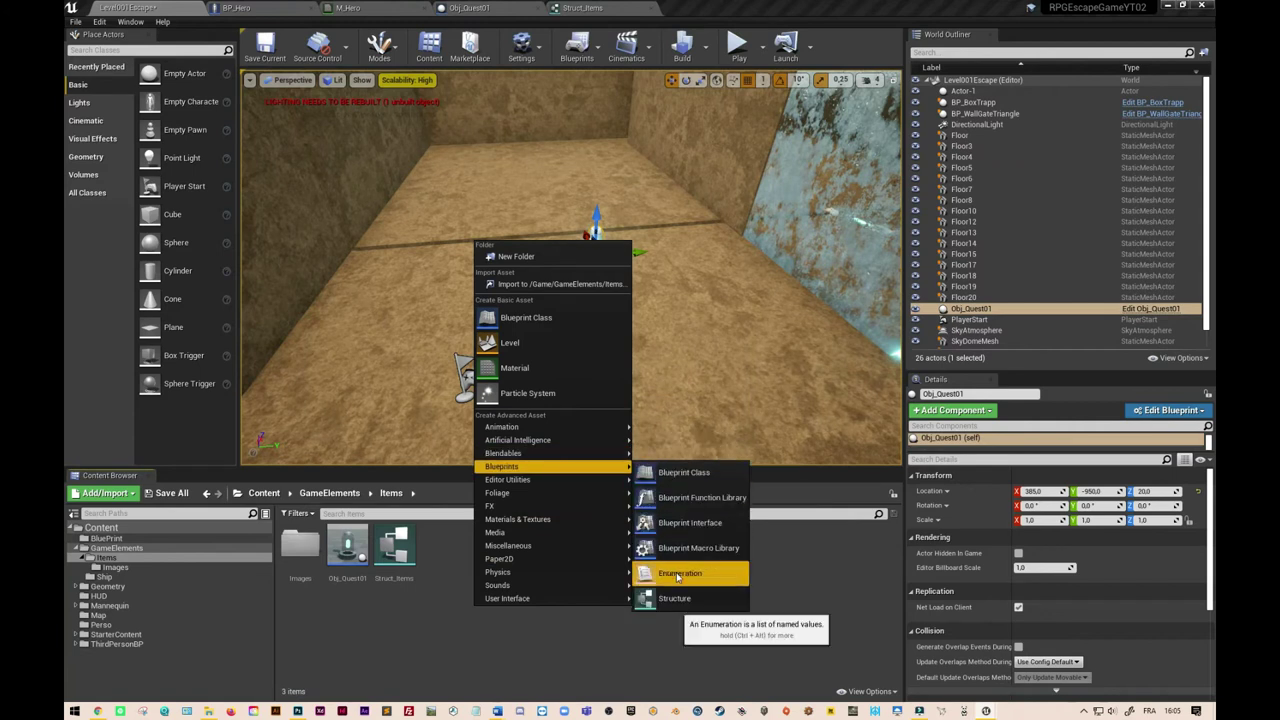
left_click(676, 573)
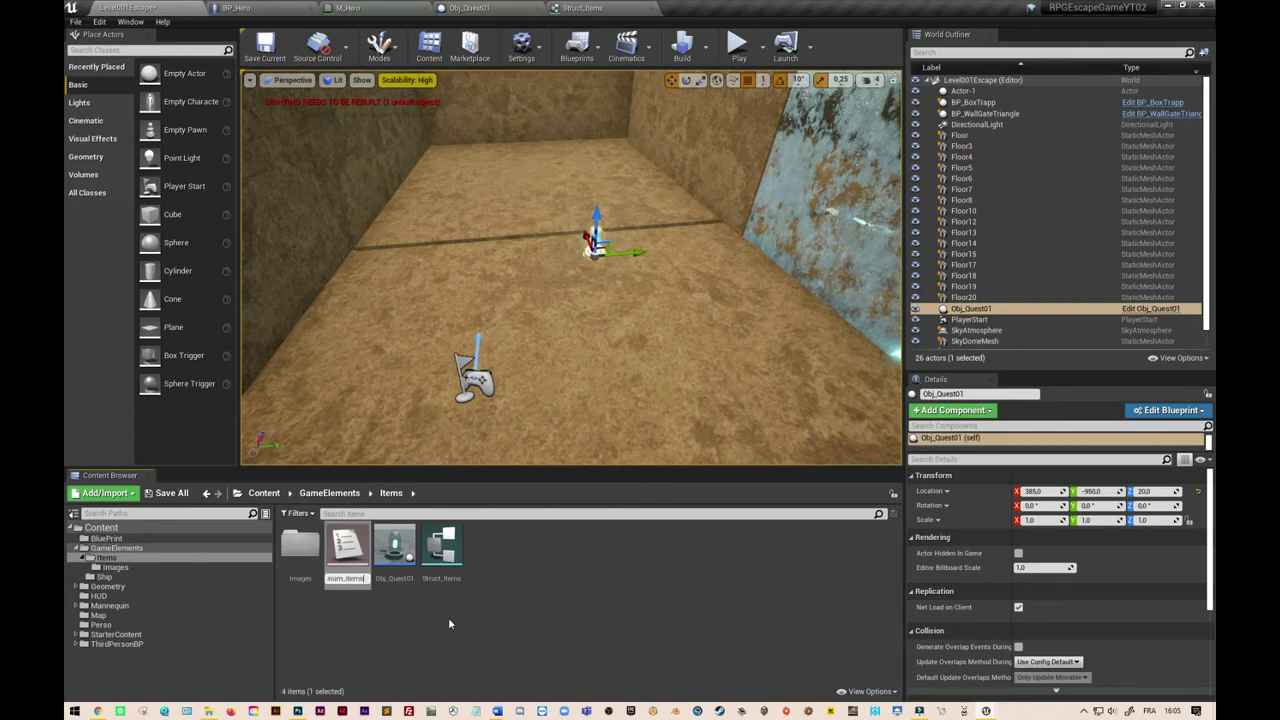
key("Return")
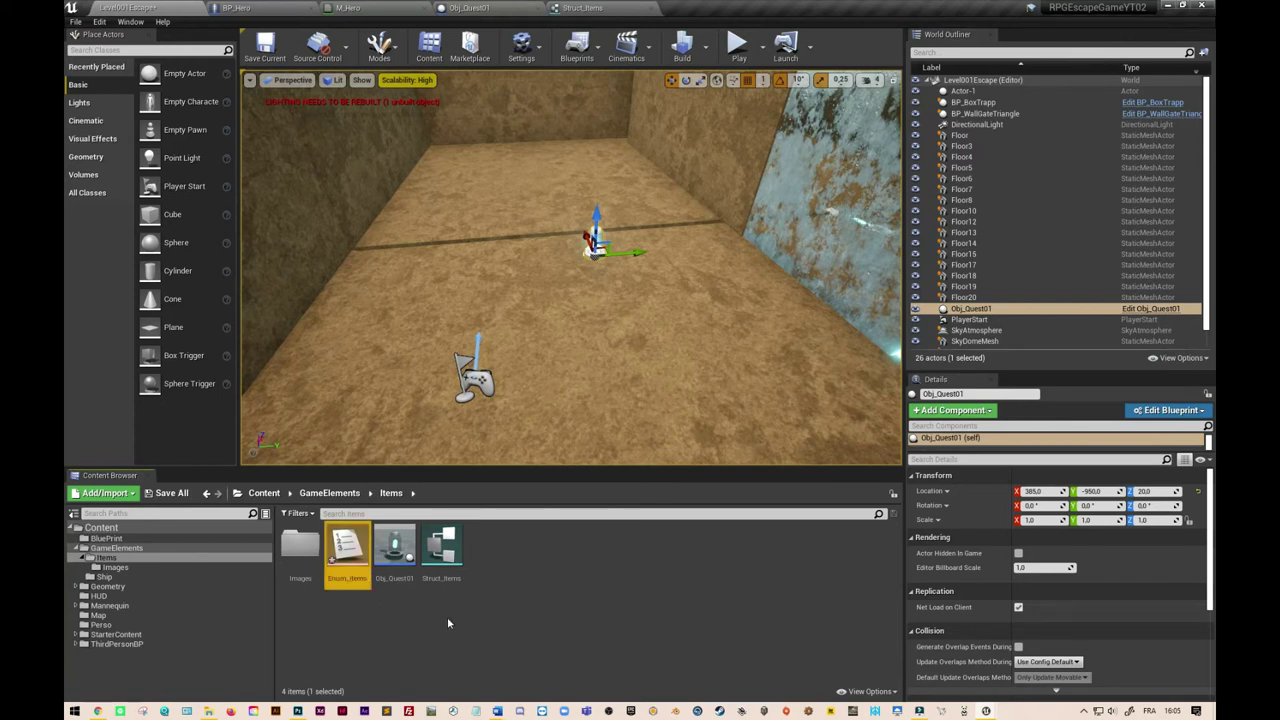
Step: Open Enum_Items and add a first enumerator named Weapon
double_click(353, 553)
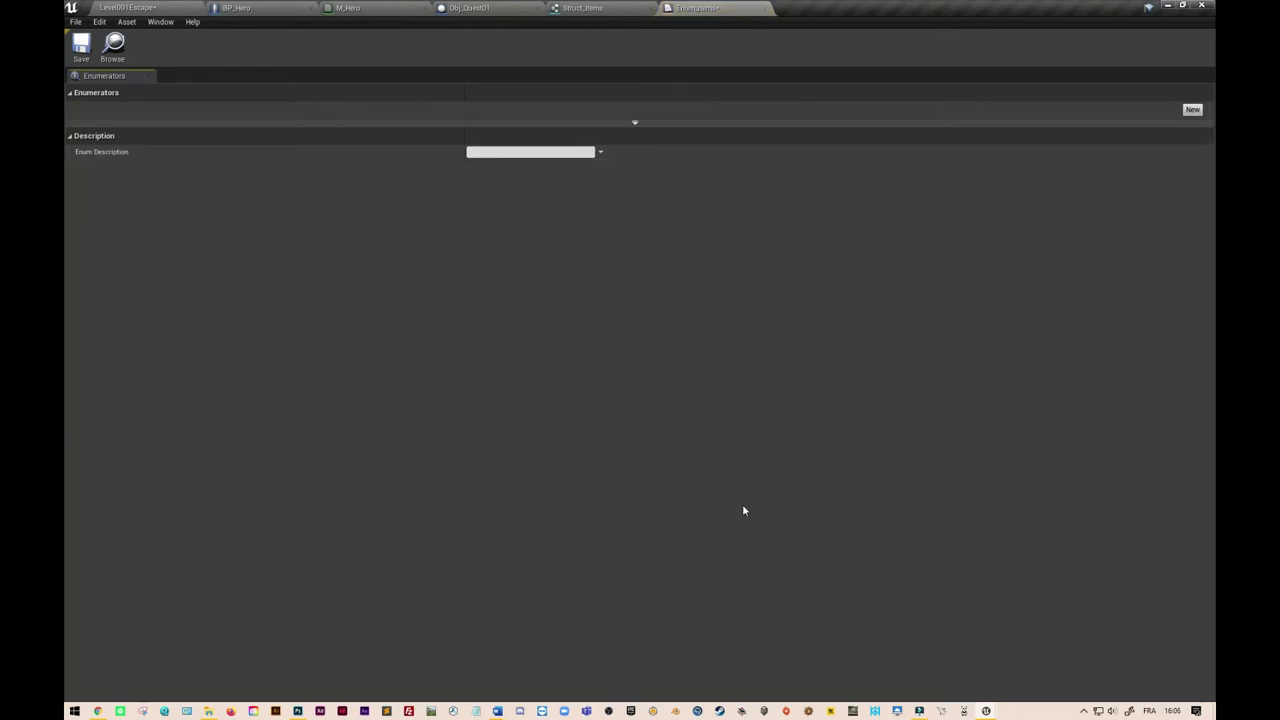
left_click(1192, 111)
left_click(184, 125)
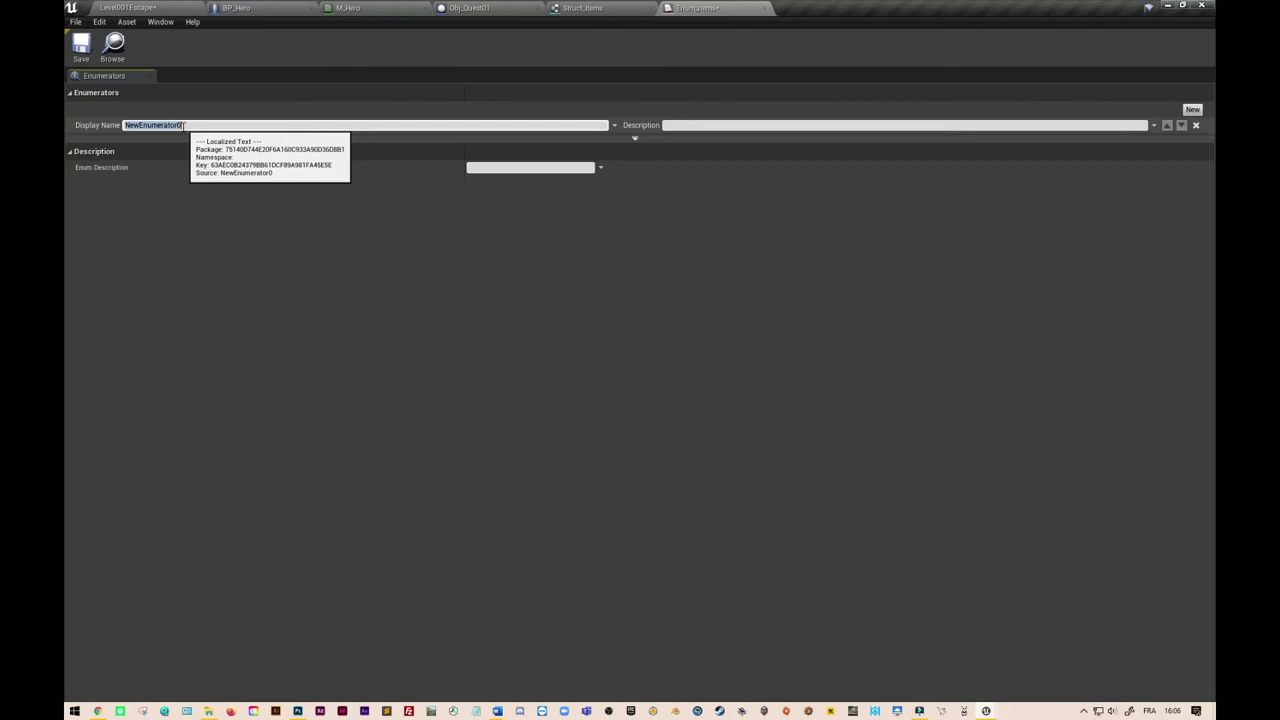
type("Weapon")
key("Return")
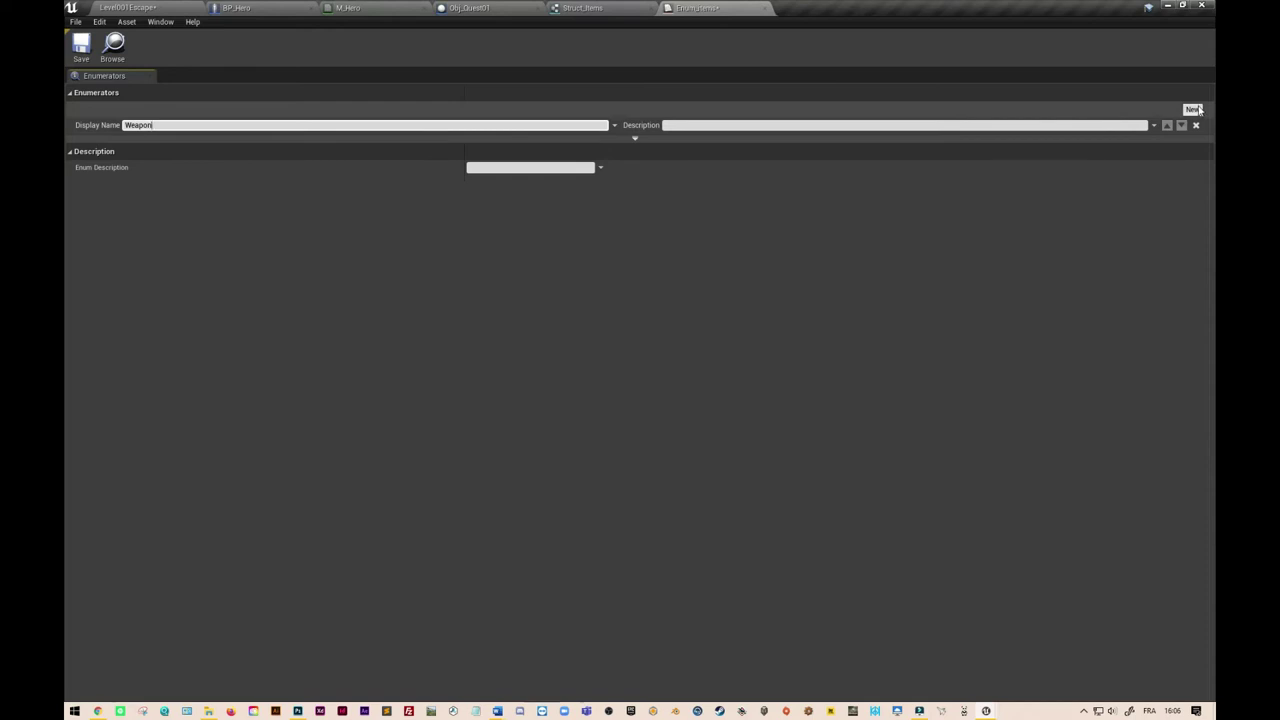
Step: Add three more enumerators named Ammo, Quest and Potion
left_click(1195, 110)
left_click(195, 141)
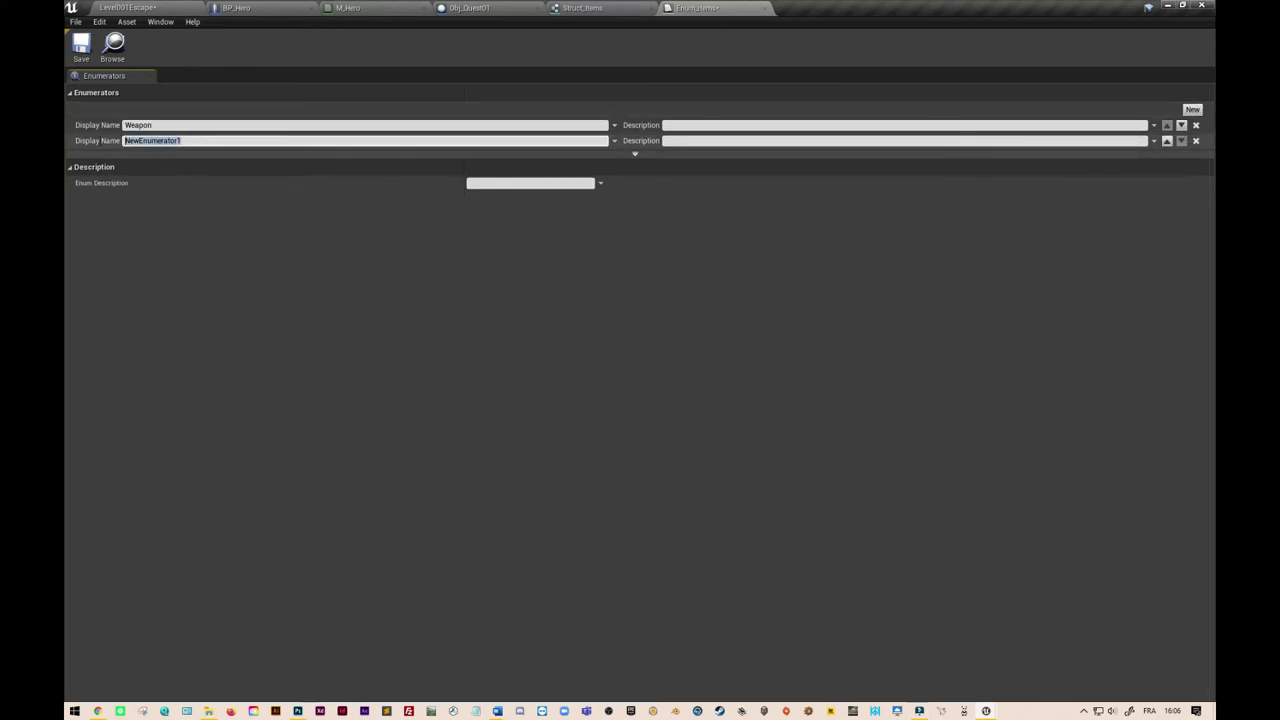
type("Ammo")
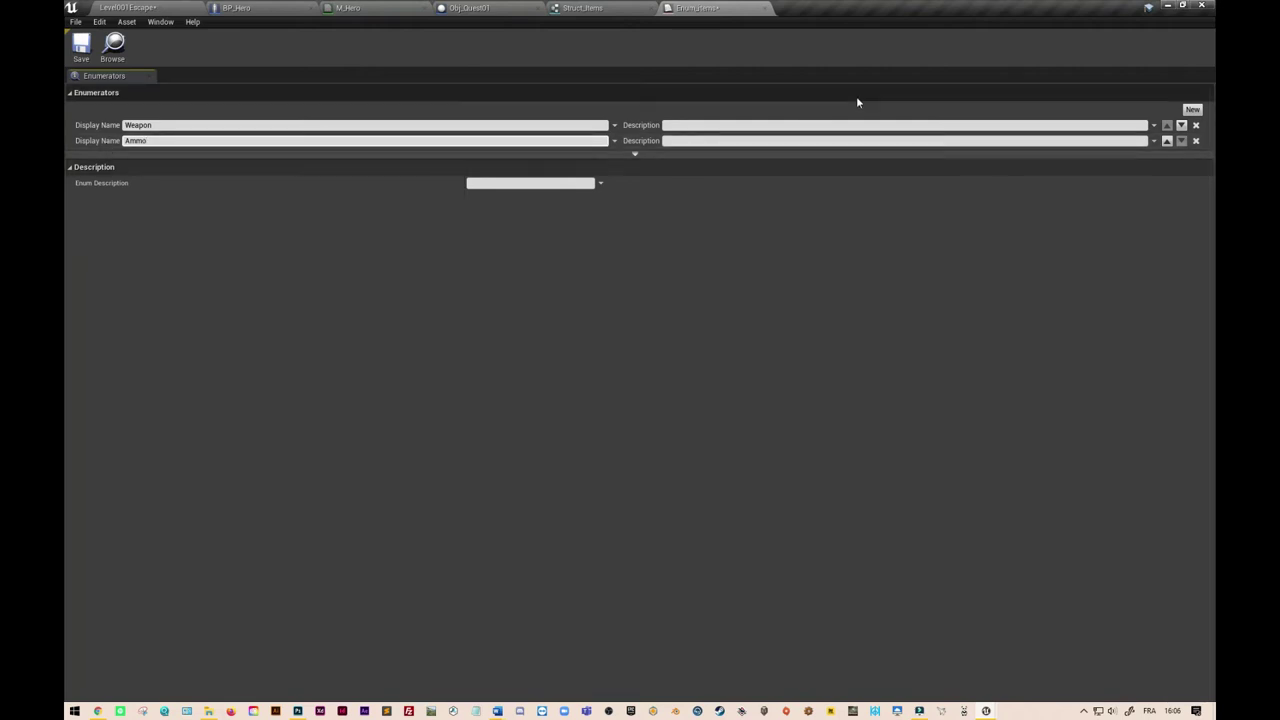
left_click(1192, 110)
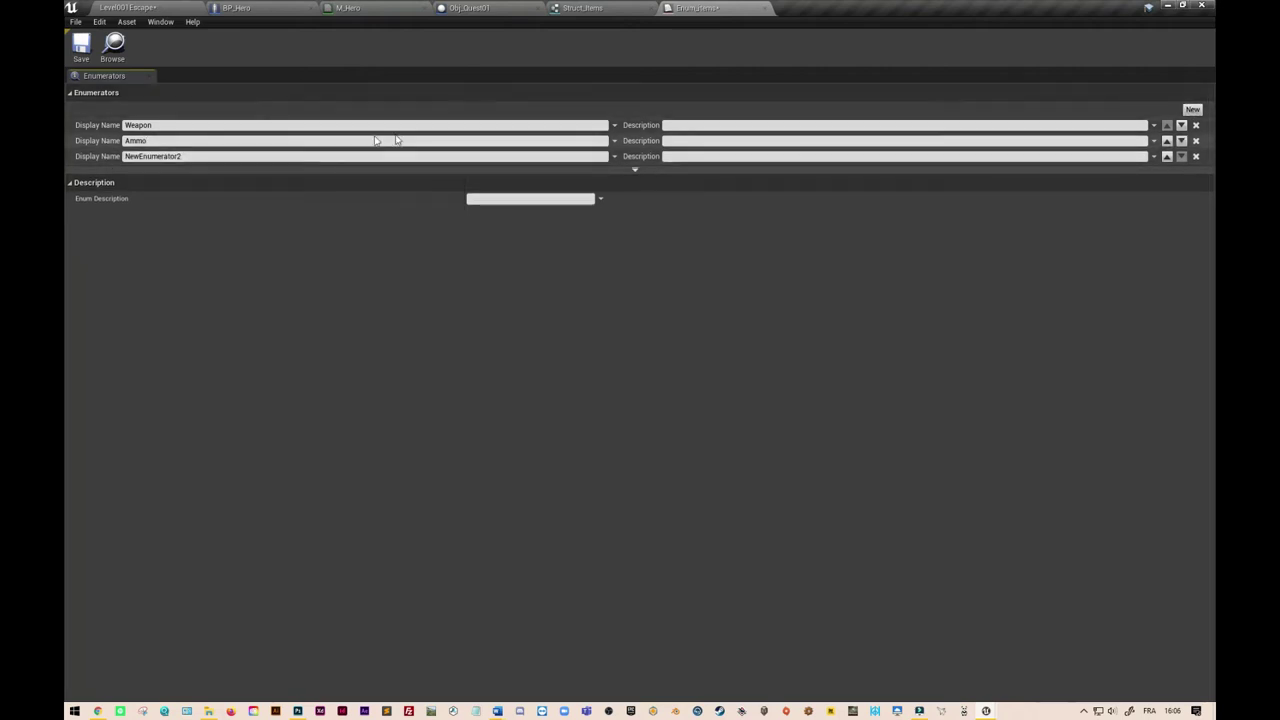
left_click(178, 157)
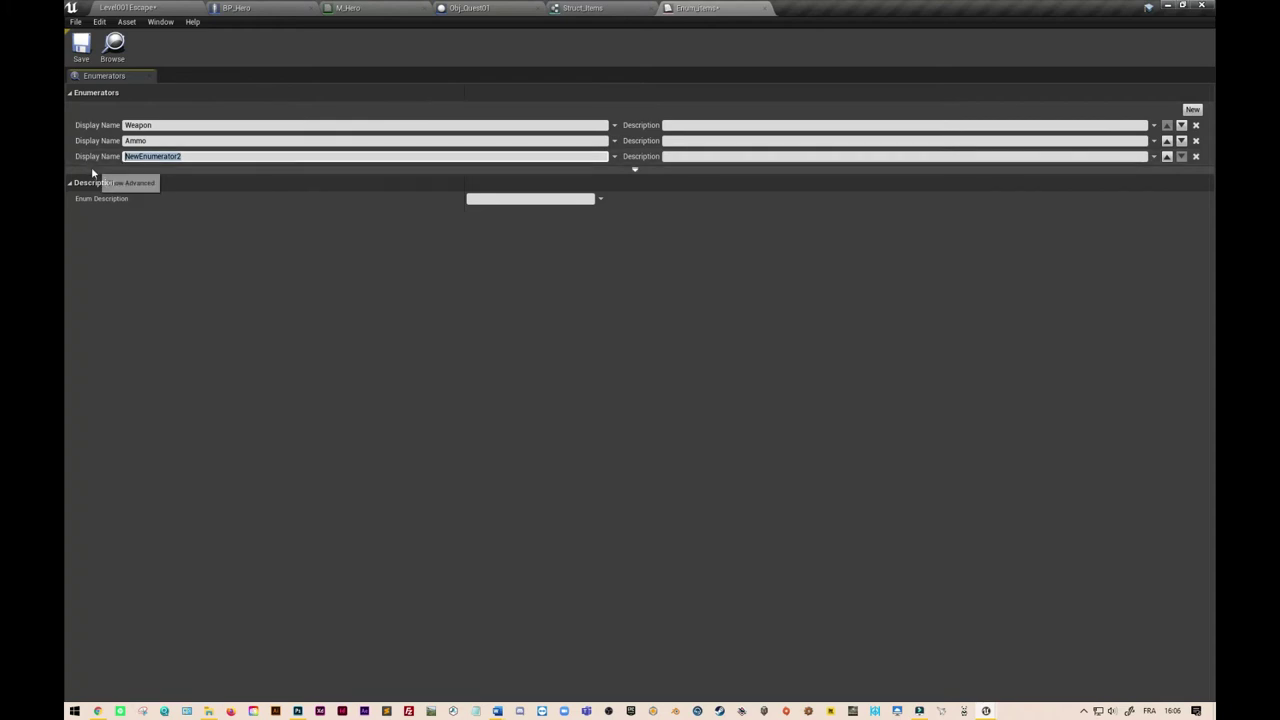
type("Quest")
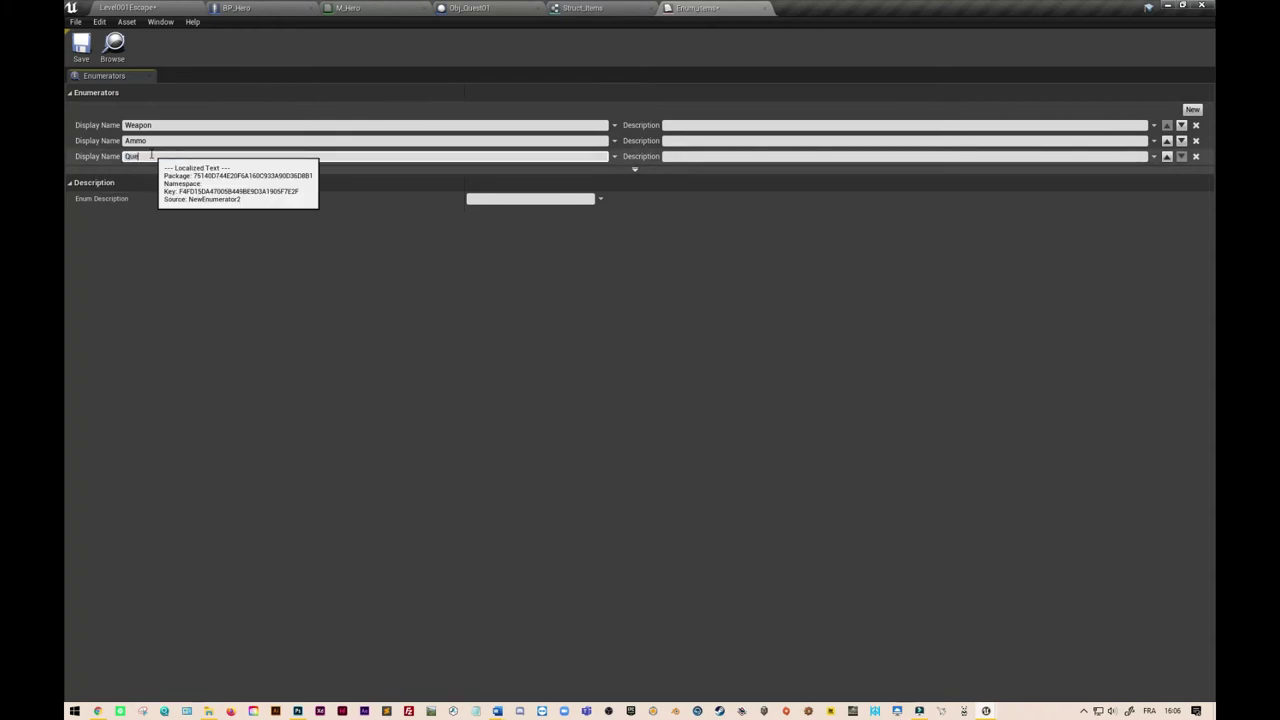
left_click(1191, 109)
left_click(140, 172)
type("Potion")
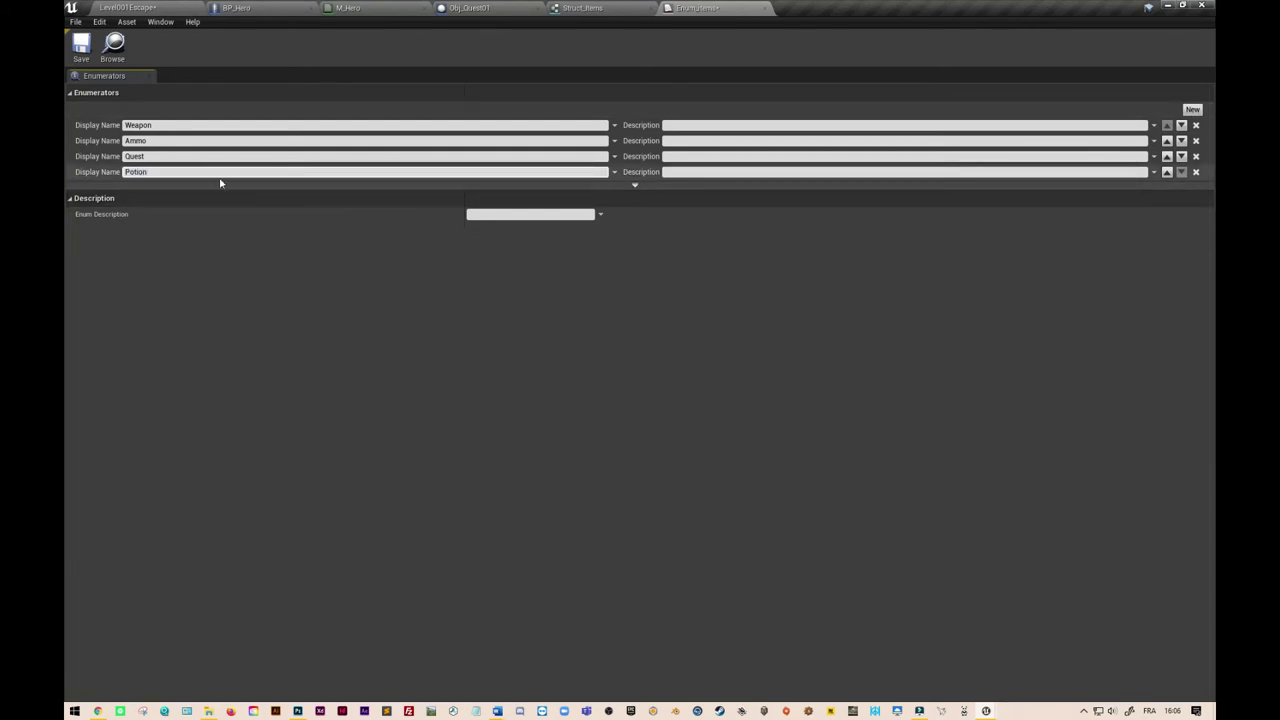
Step: Order the enumerators Quest, Potion, Ammo, Weapon, save, then switch to Obj_Quest01
key("Return")
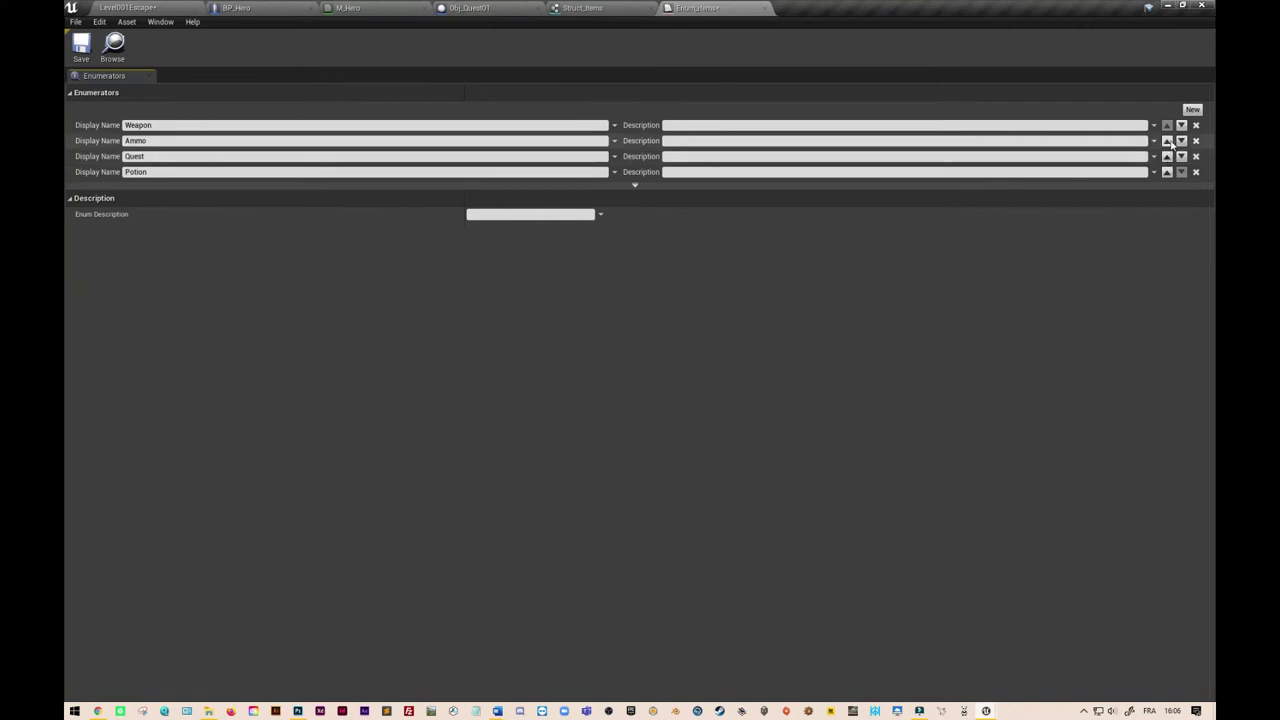
left_click(1166, 140)
left_click(1166, 156)
left_click(1166, 140)
left_click(1166, 172)
left_click(1166, 156)
left_click(84, 48)
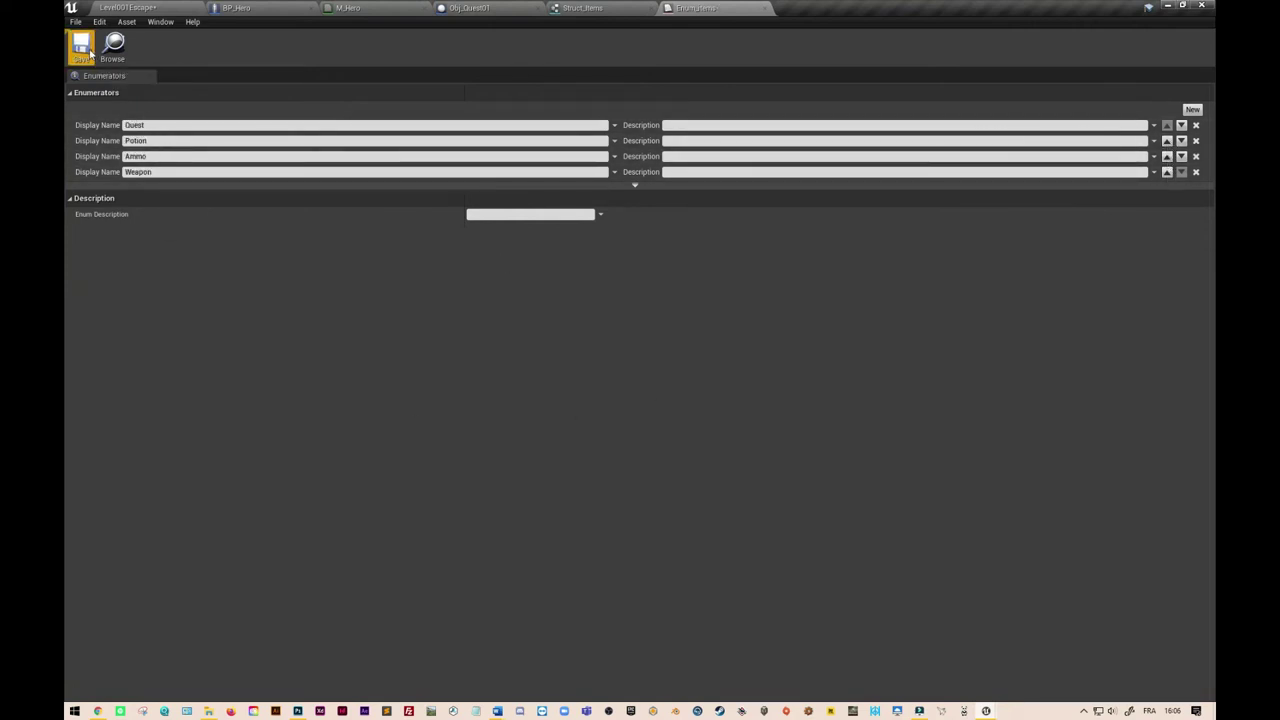
left_click(614, 10)
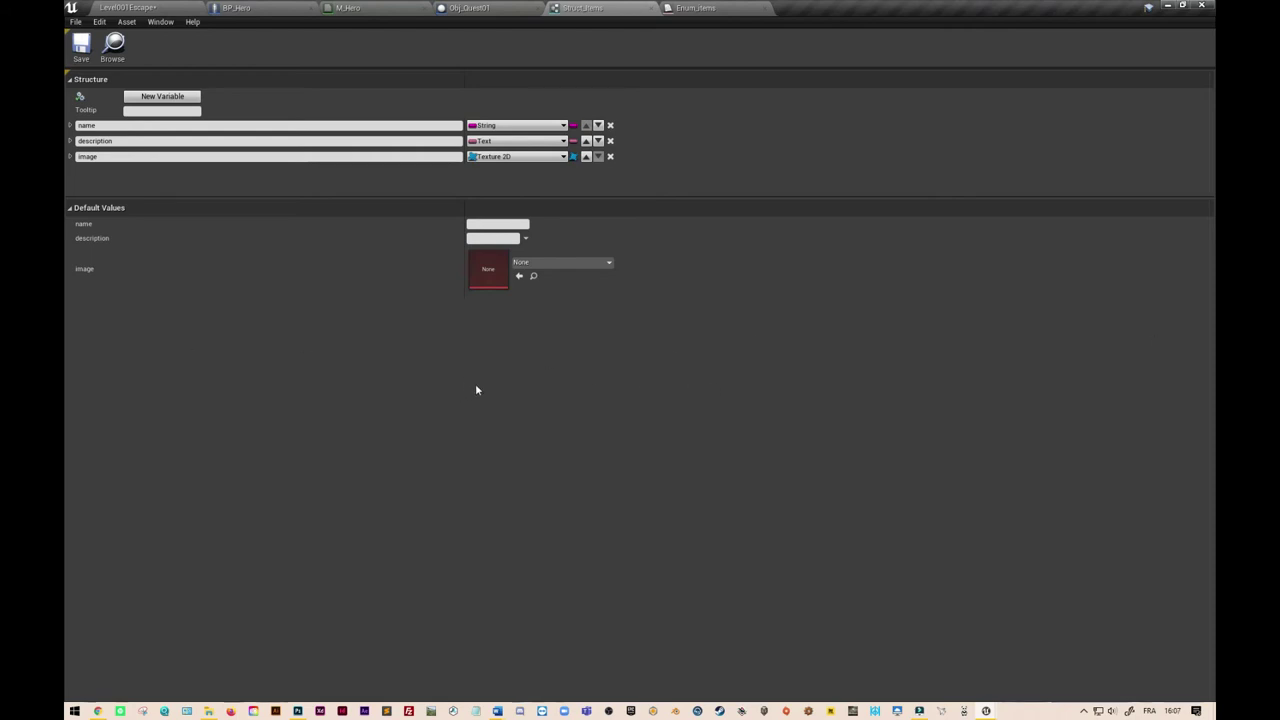
left_click(489, 8)
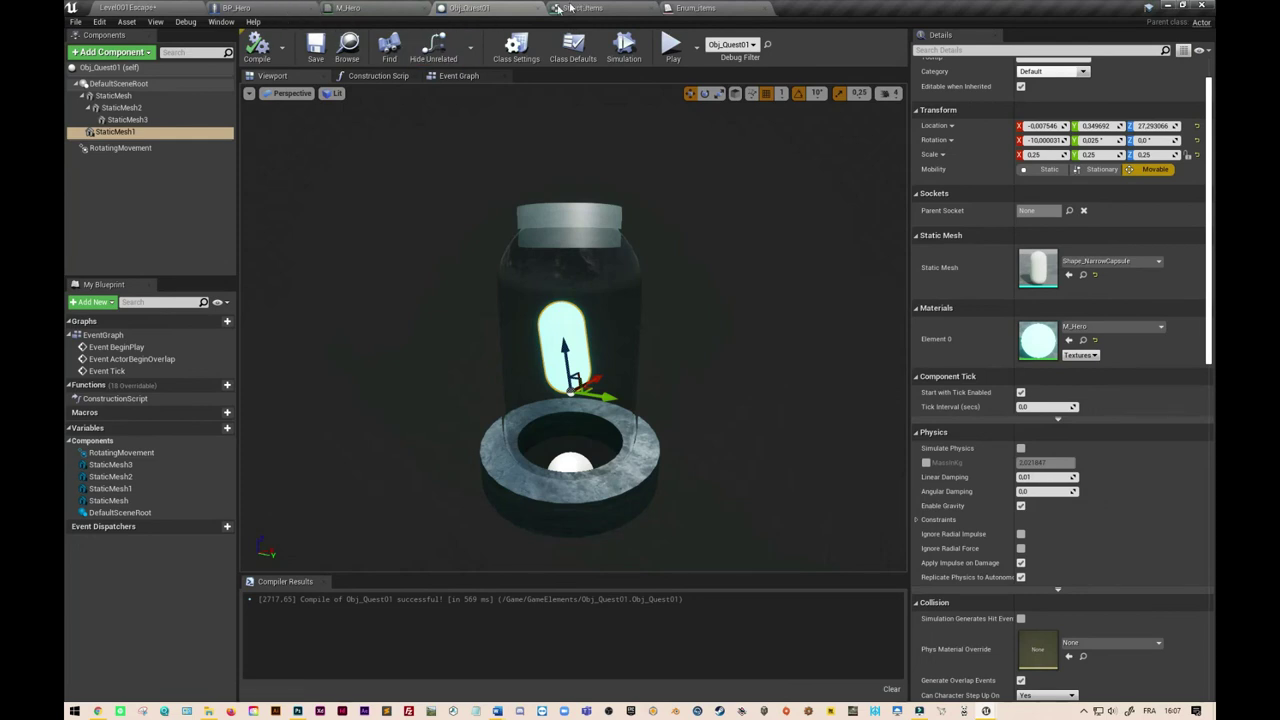
Step: Switch back to the Level001Escape level editor
left_click(150, 8)
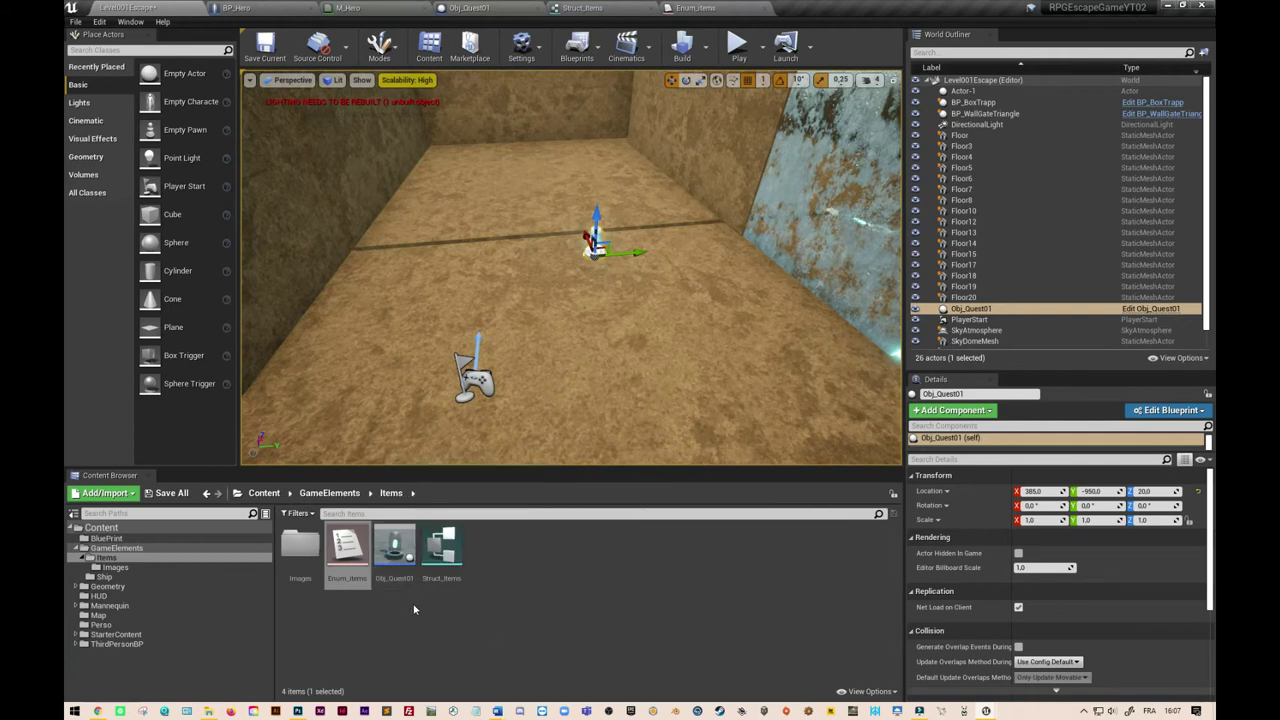
Step: Create an Actor Blueprint class named BP_ItemParent in the Items folder and save the Level001Escape map
right_click(502, 570)
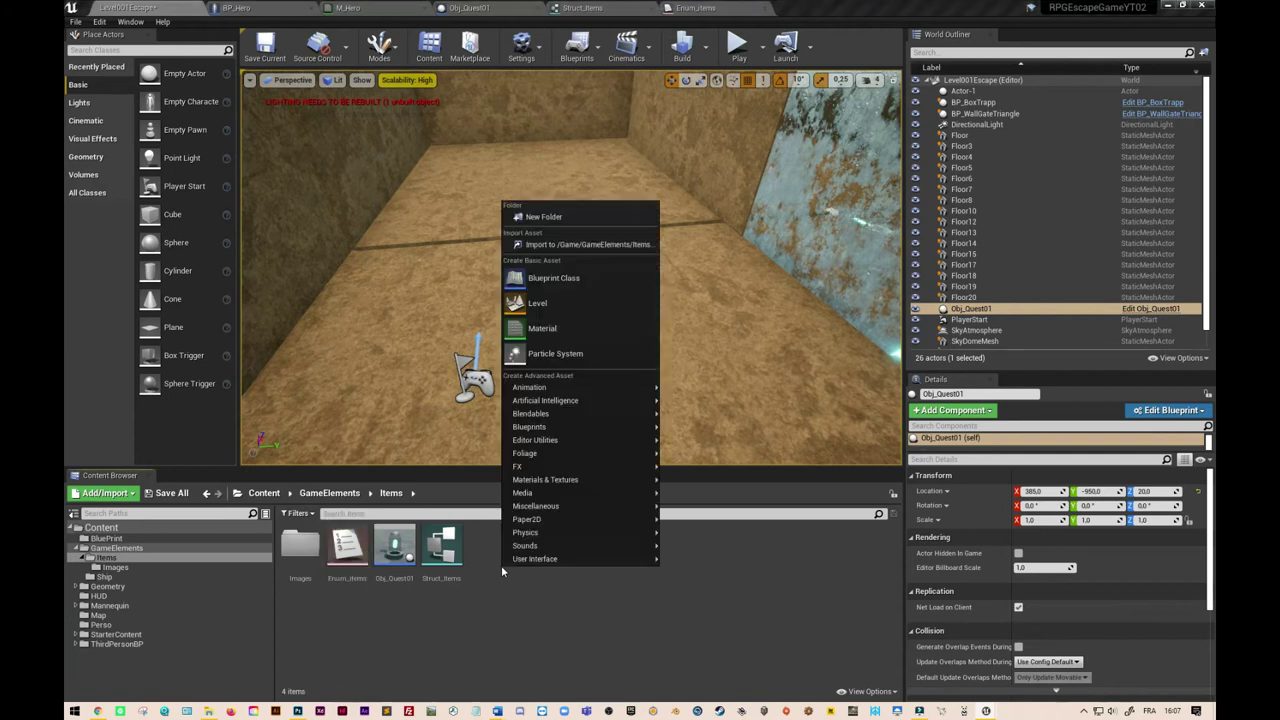
left_click(549, 279)
left_click(540, 233)
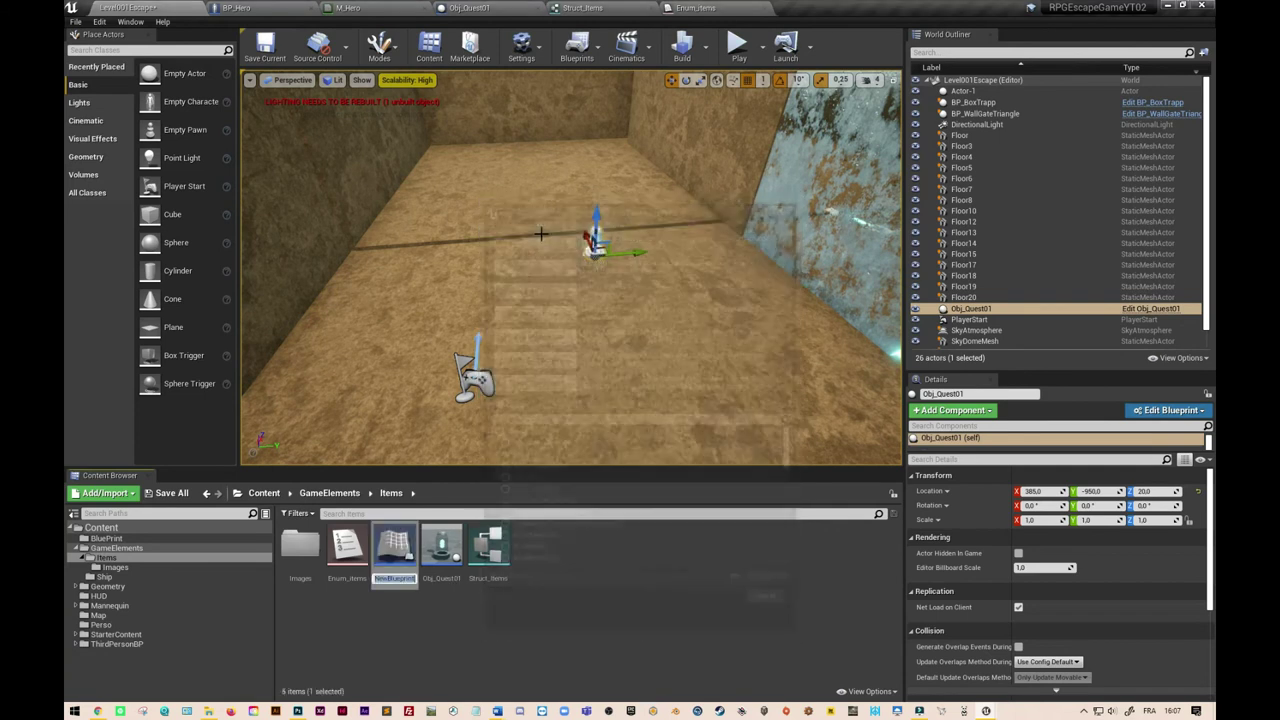
type("B")
type("P_Item")
key("BackSpace")
key("BackSpace")
key("BackSpace")
key("BackSpace")
type("ItemParent")
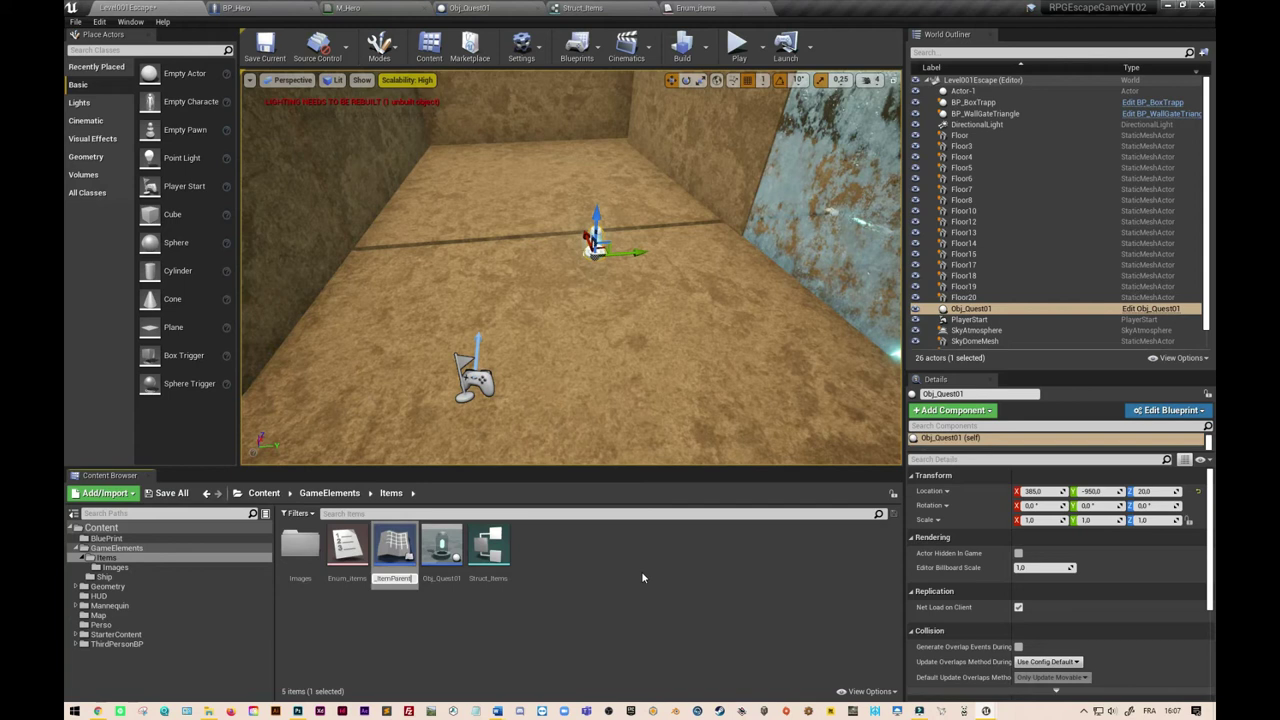
key("Return")
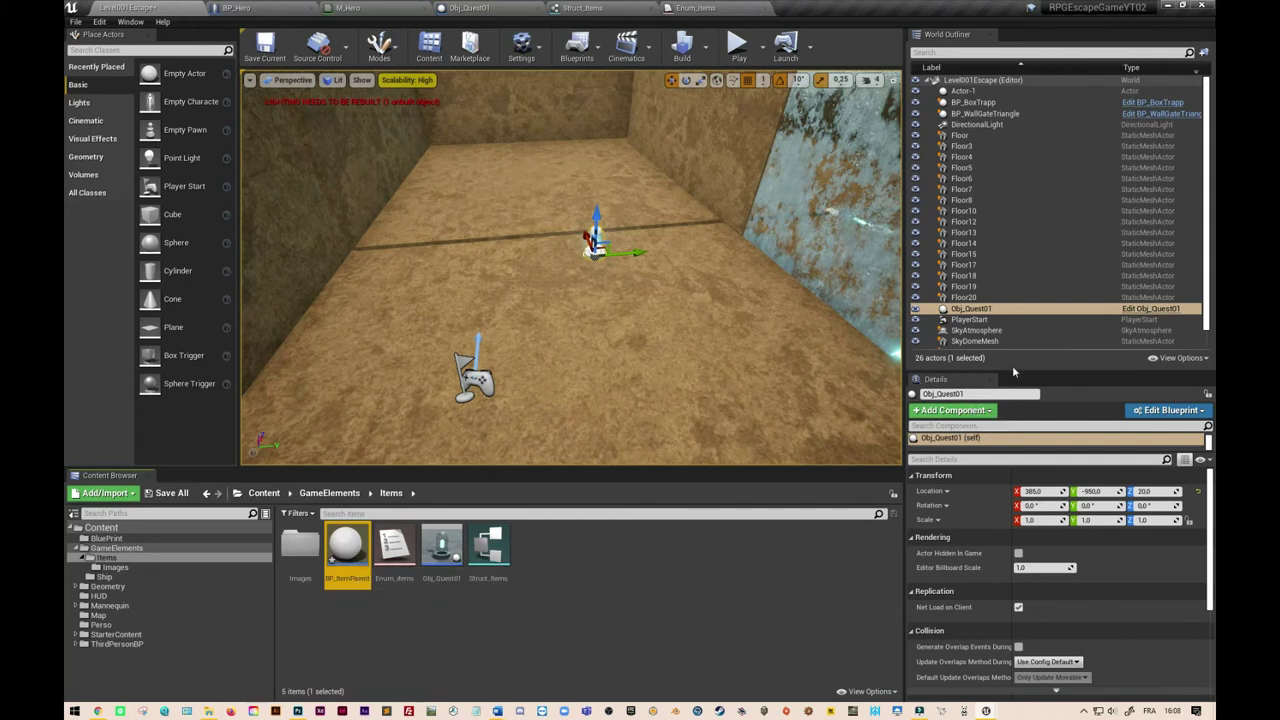
left_click_drag(1011, 372, 1011, 132)
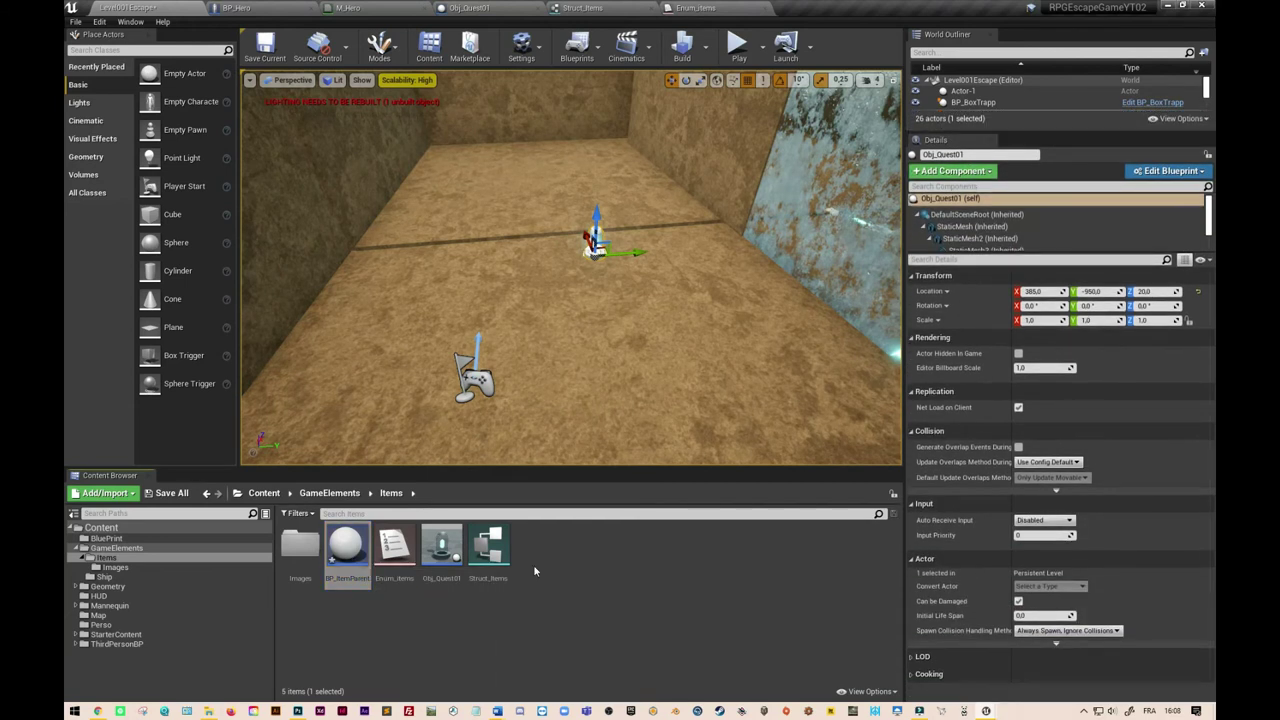
left_click(265, 46)
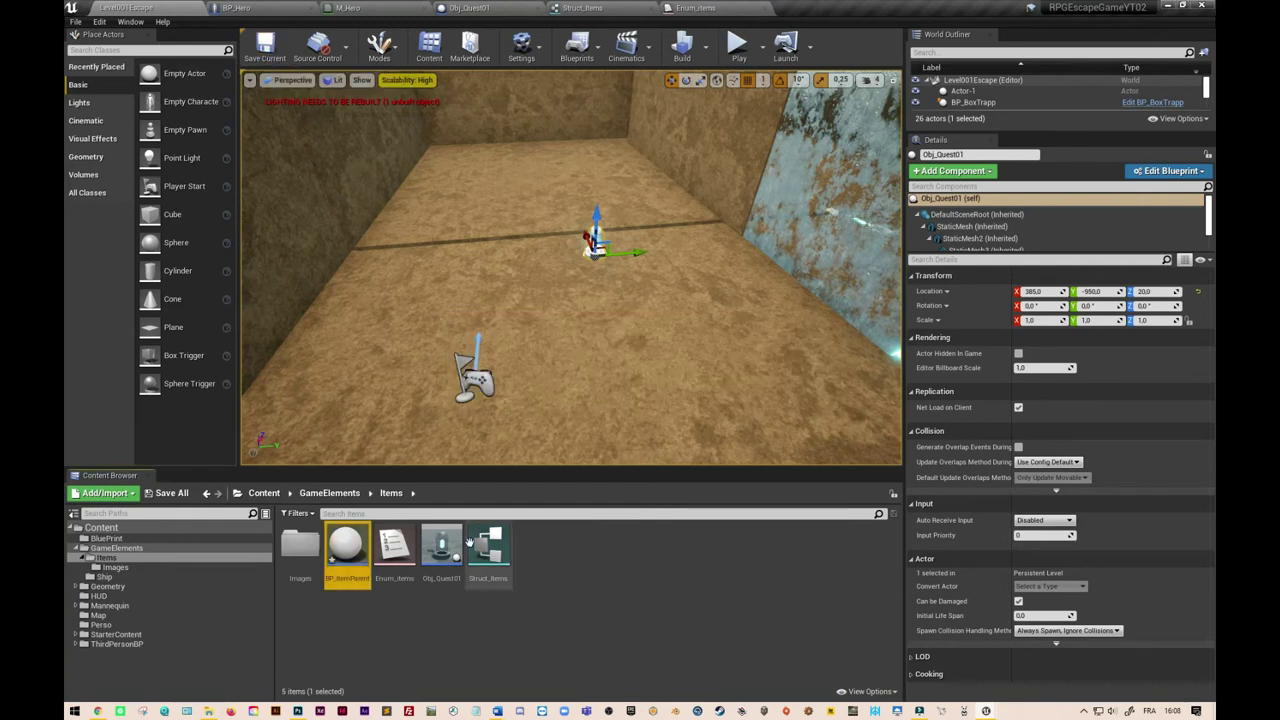
Step: Open BP_ItemParent and add a new variable named strutureItem
double_click(348, 552)
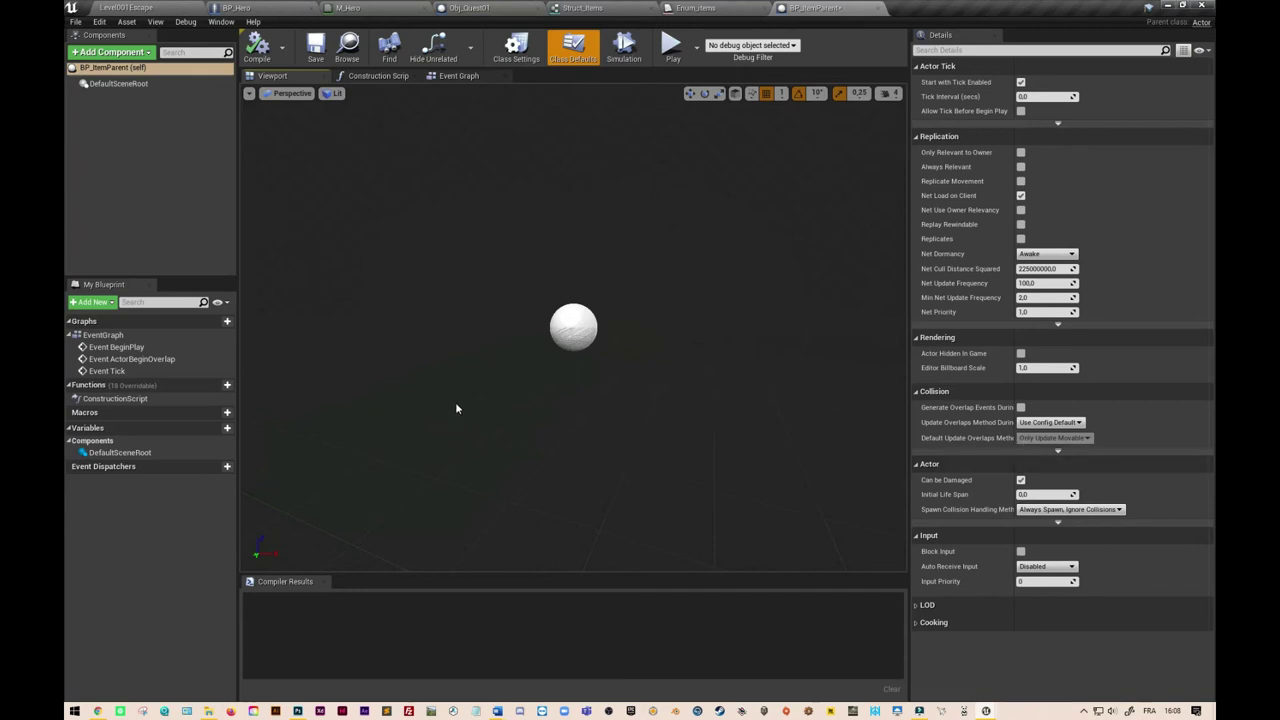
left_click(216, 429)
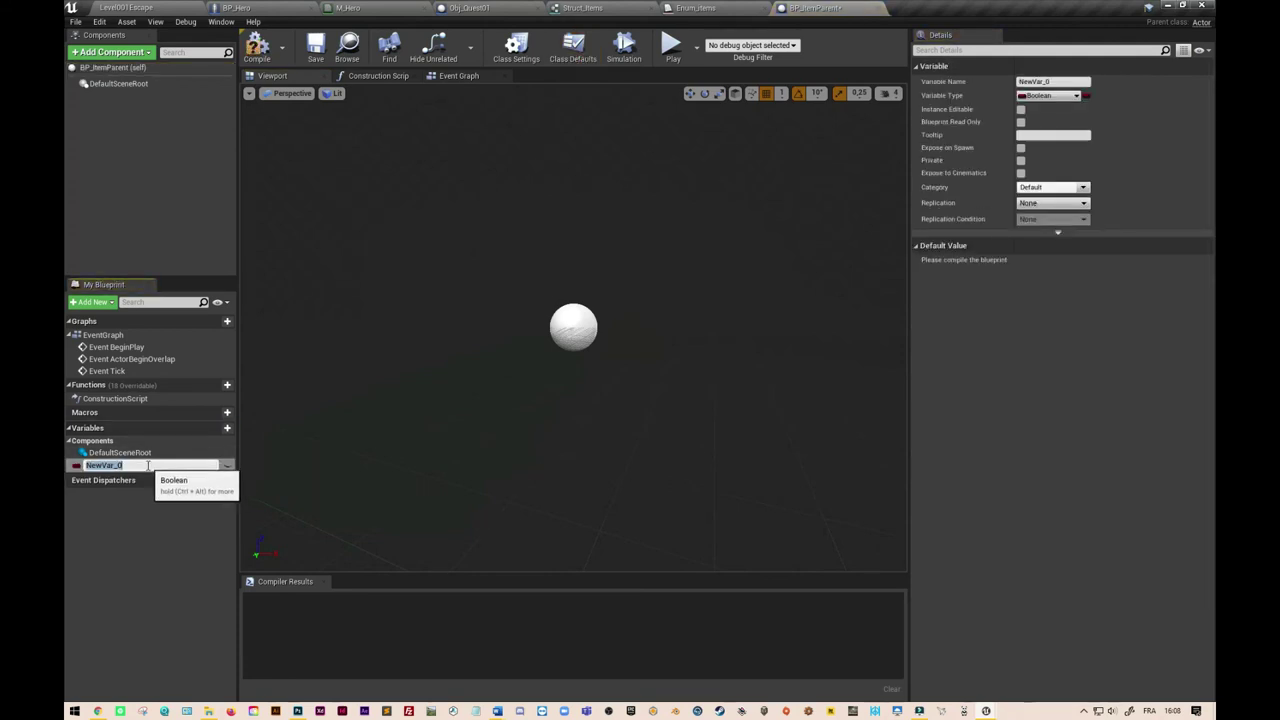
type("strutureI")
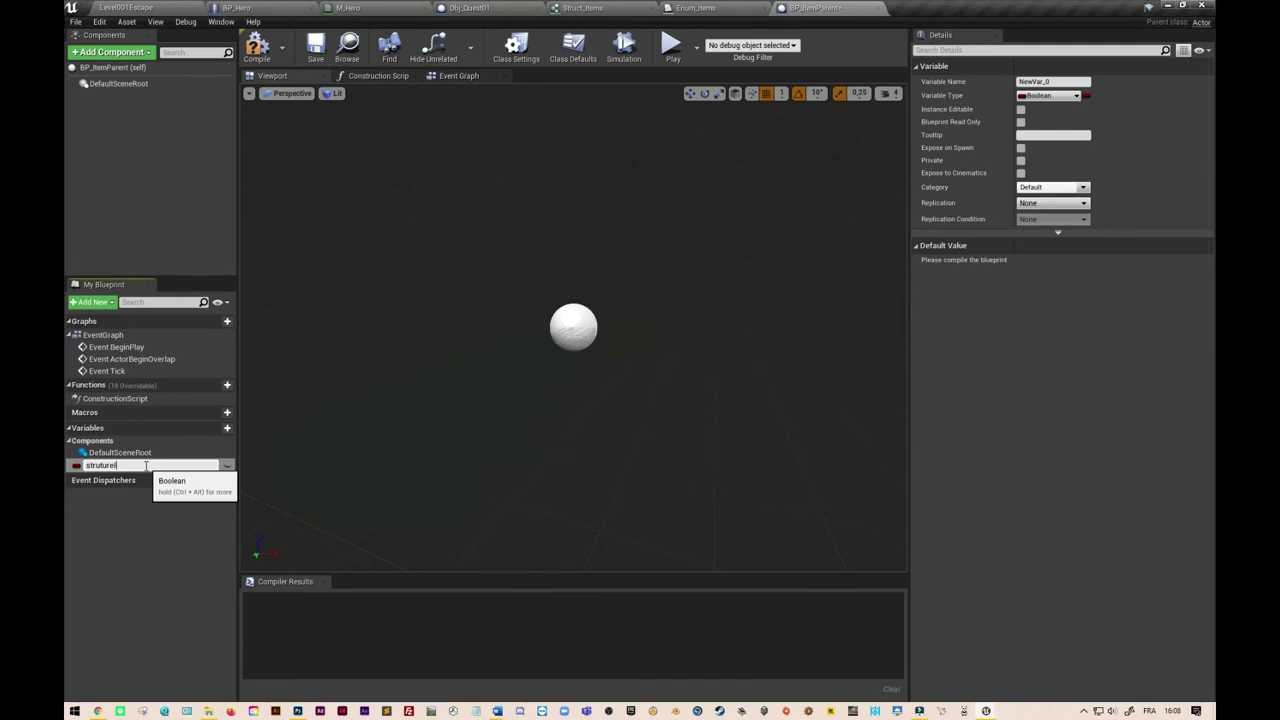
type("tem")
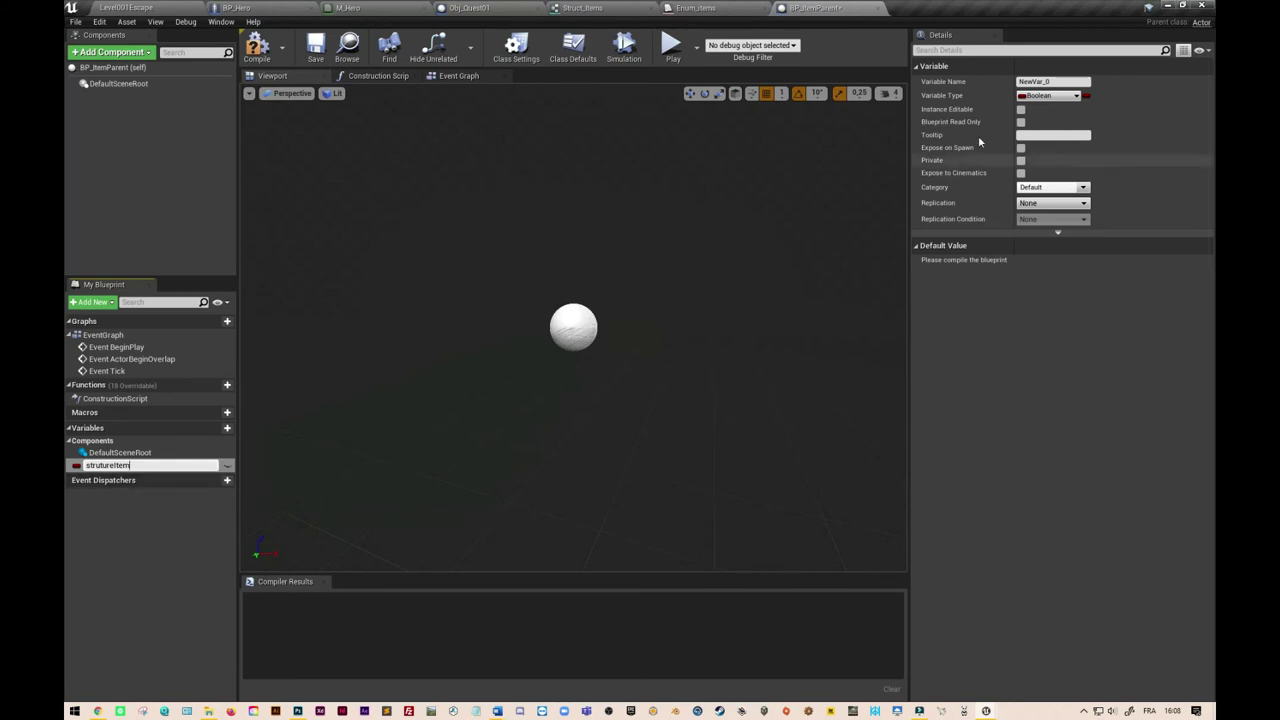
Step: Make strutureItem a Struct Items variable, compile BP_ItemParent, and go back to Level001Escape
left_click(1078, 97)
left_click(1078, 97)
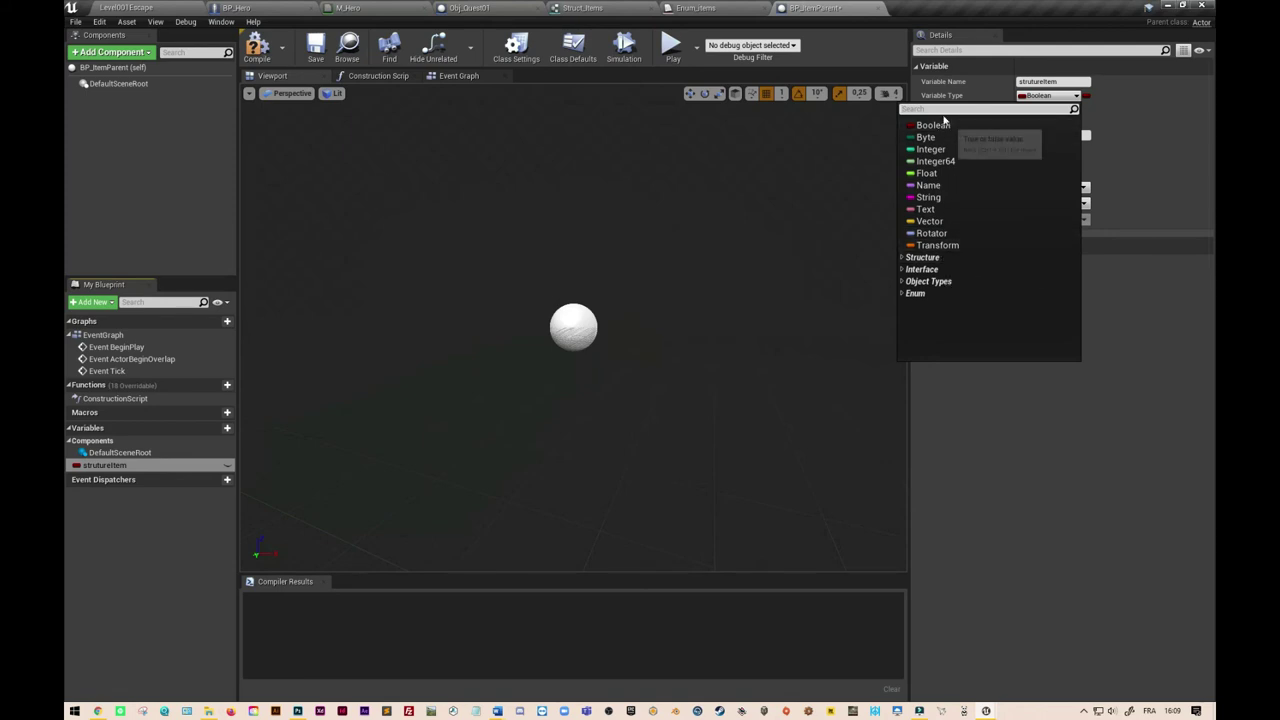
type("st")
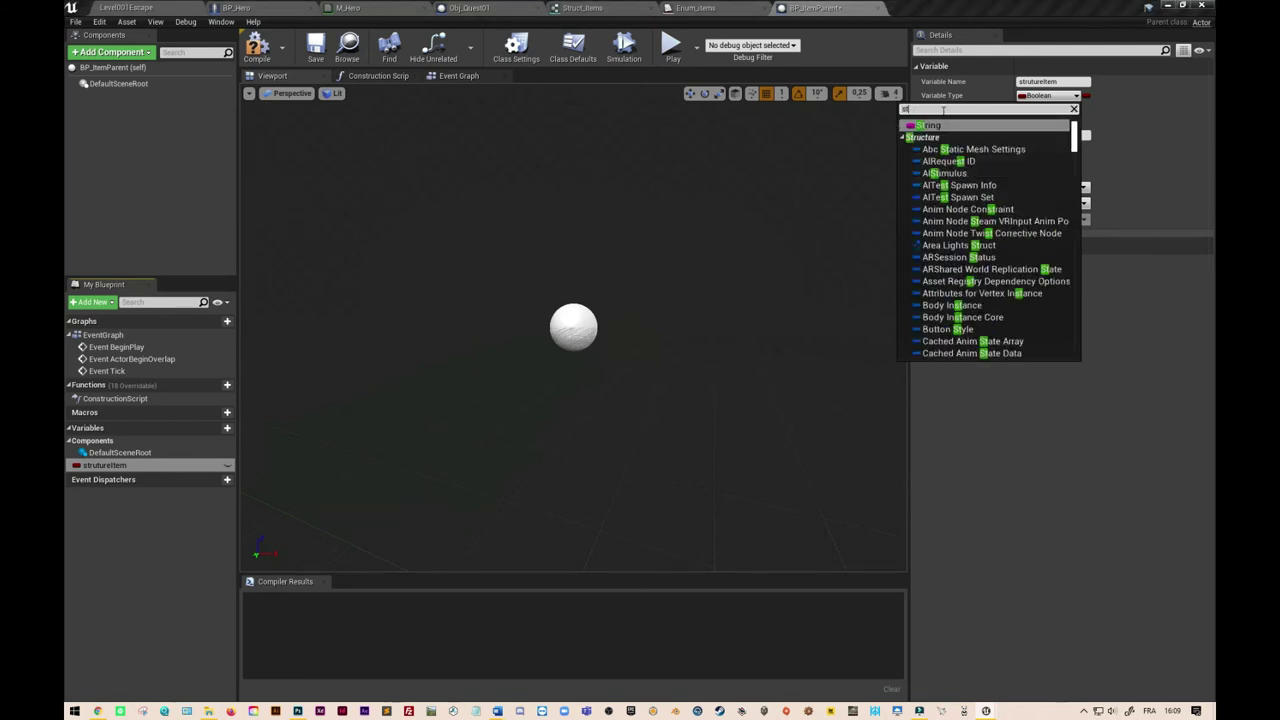
type("ruct")
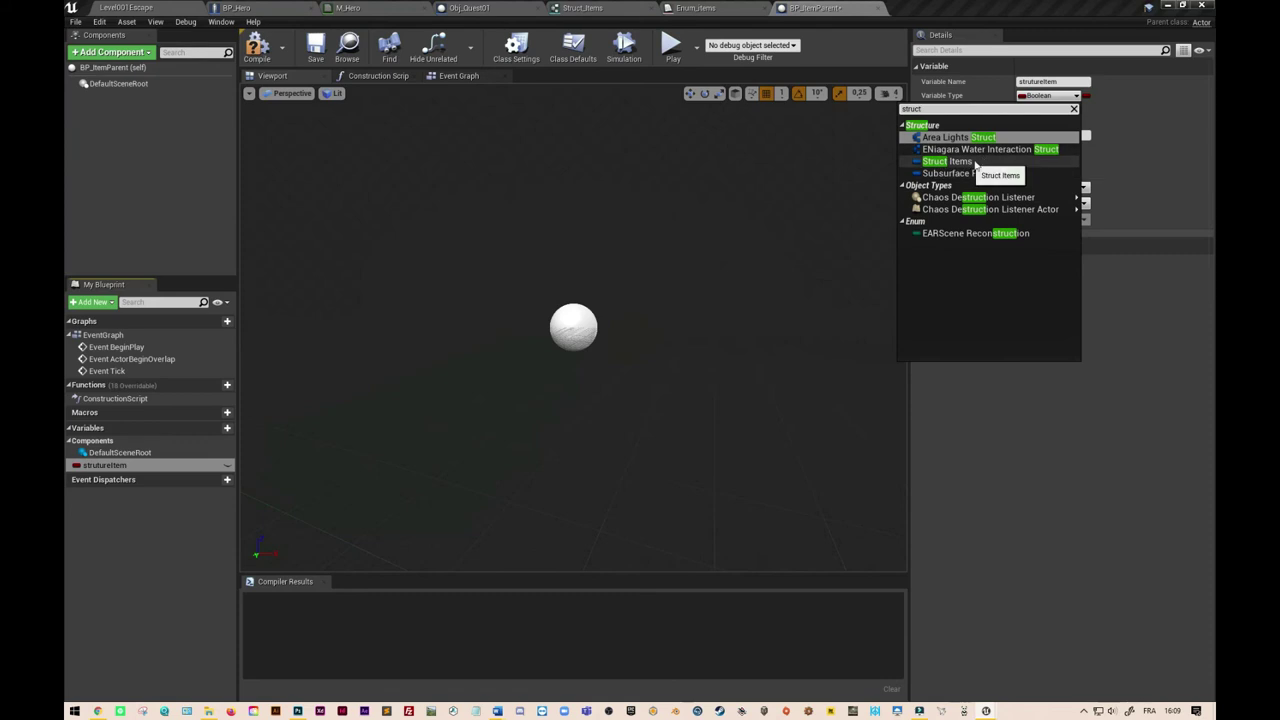
left_click(955, 161)
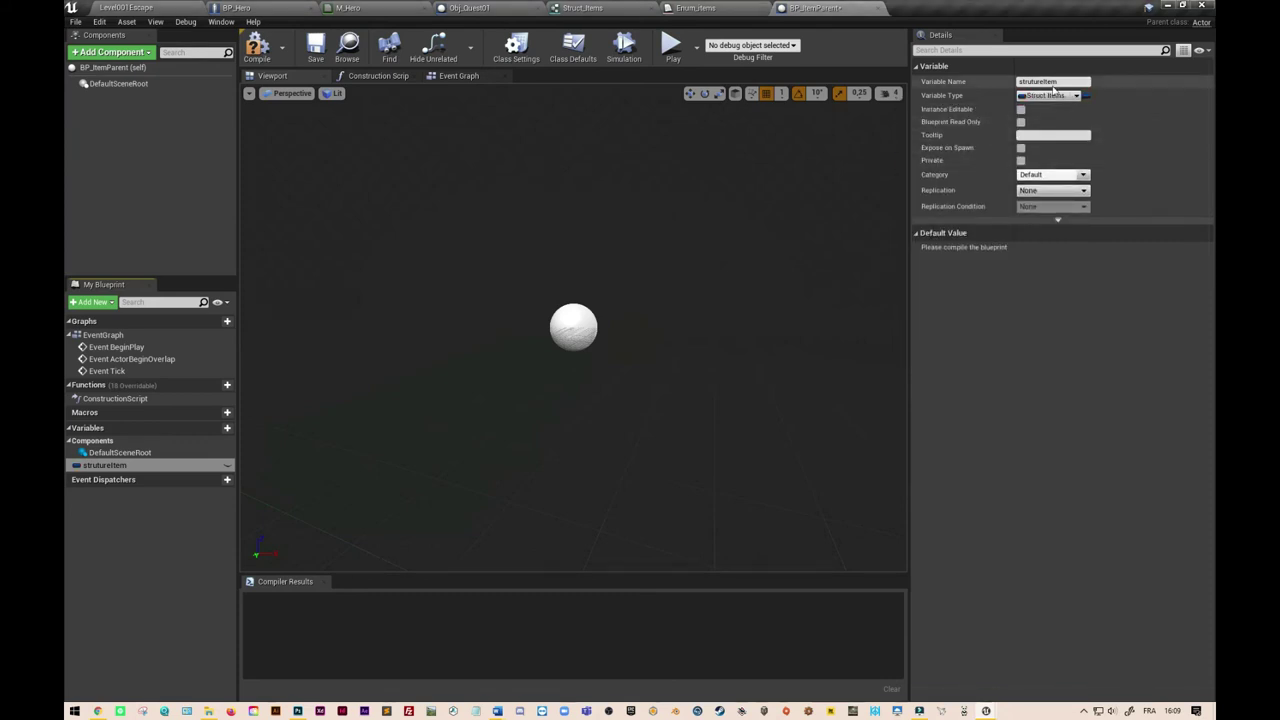
left_click(257, 45)
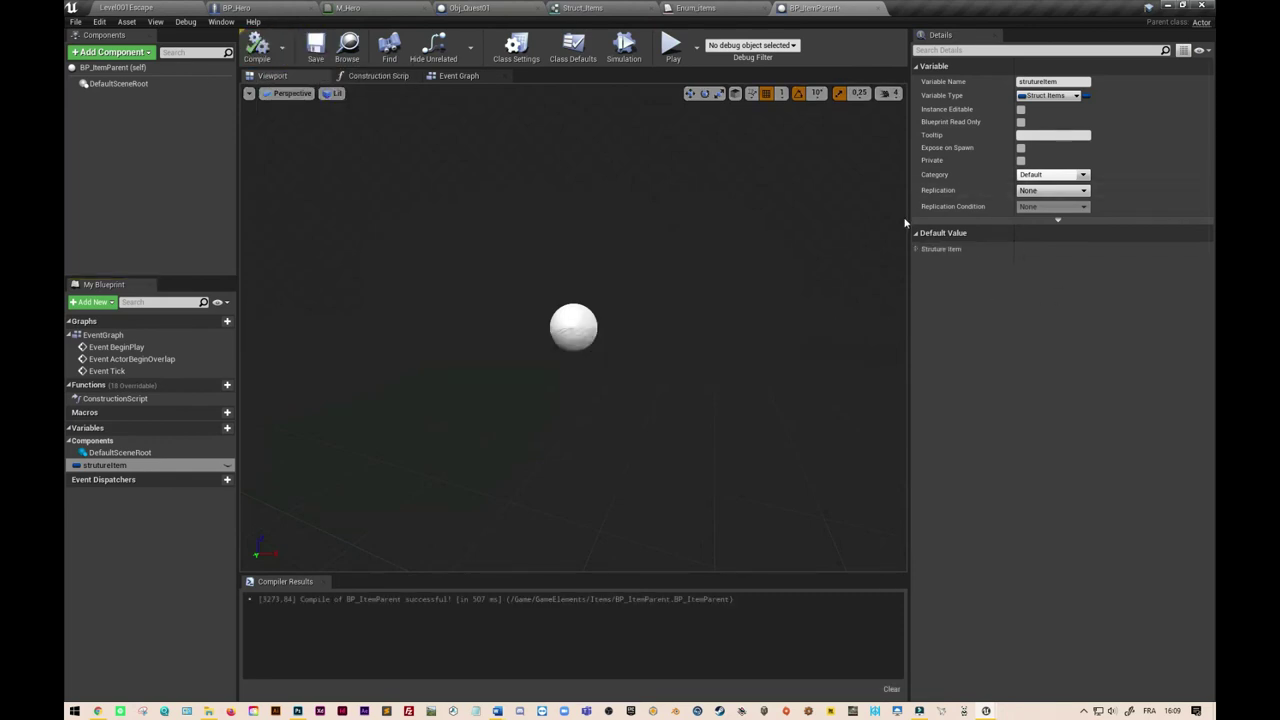
left_click(918, 249)
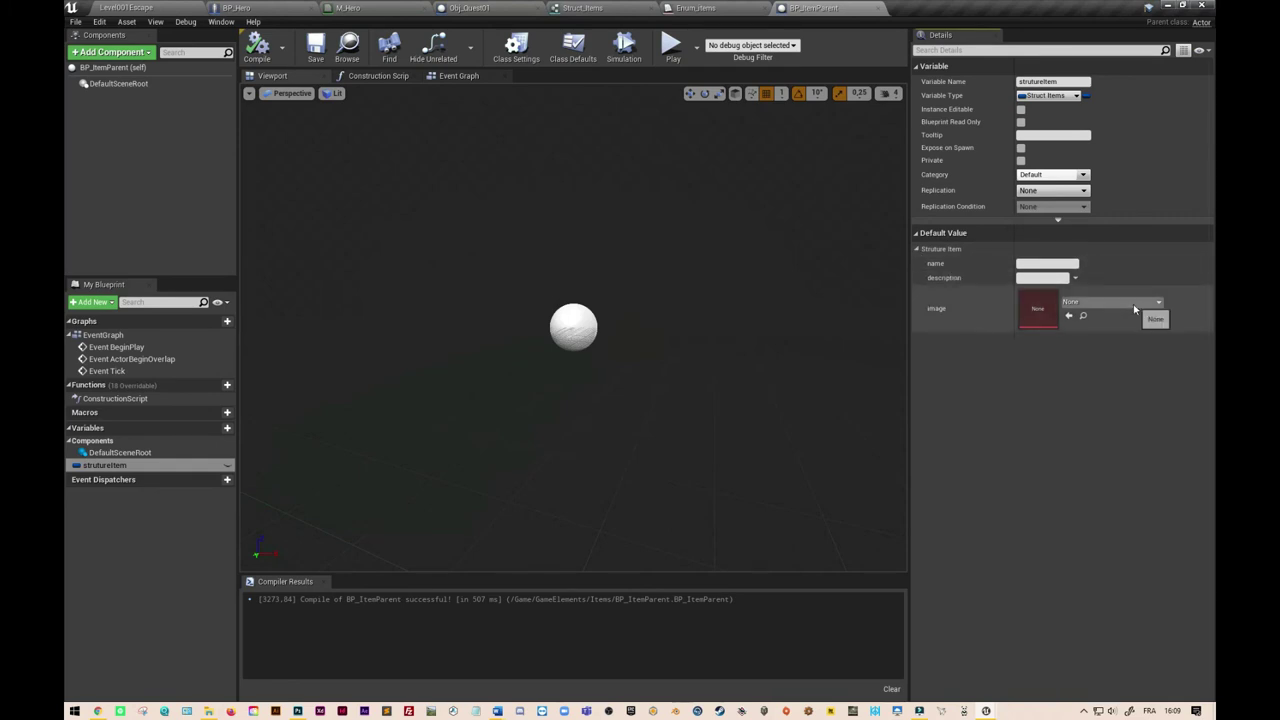
left_click(160, 8)
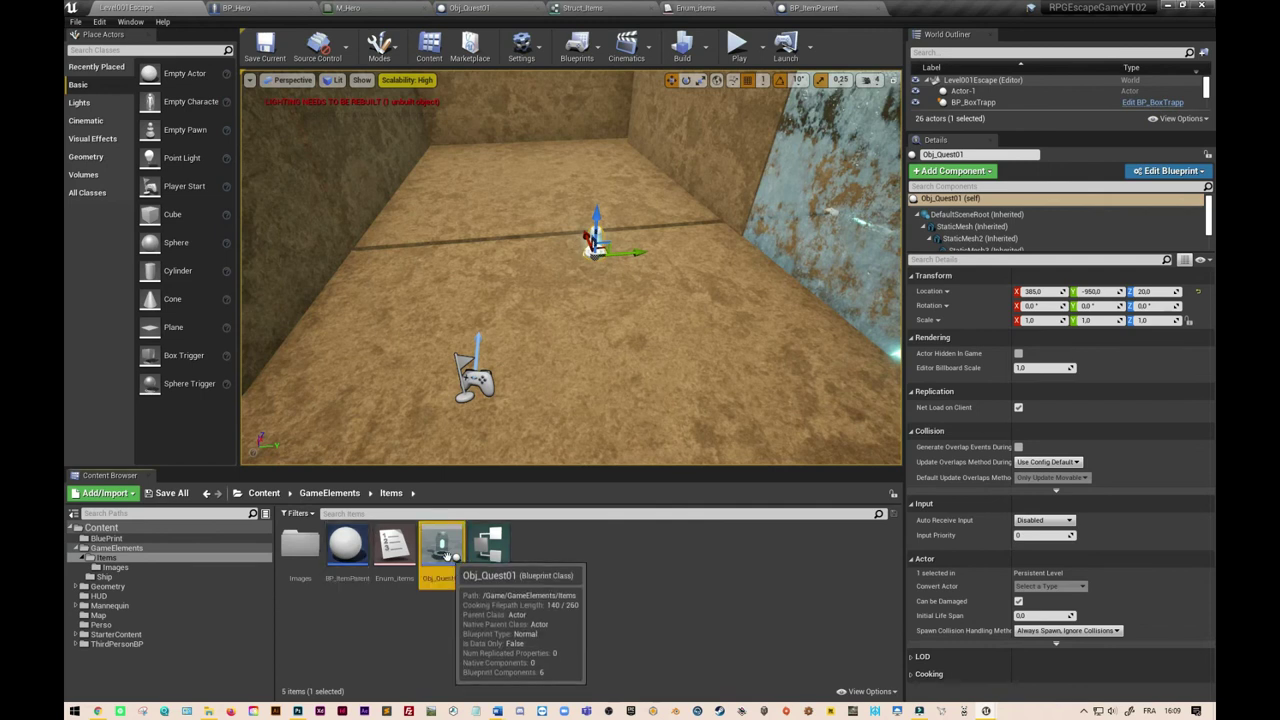
Step: Open Obj_Quest01 and reparent it to BP_ItemParent via Reparent Blueprint
double_click(441, 548)
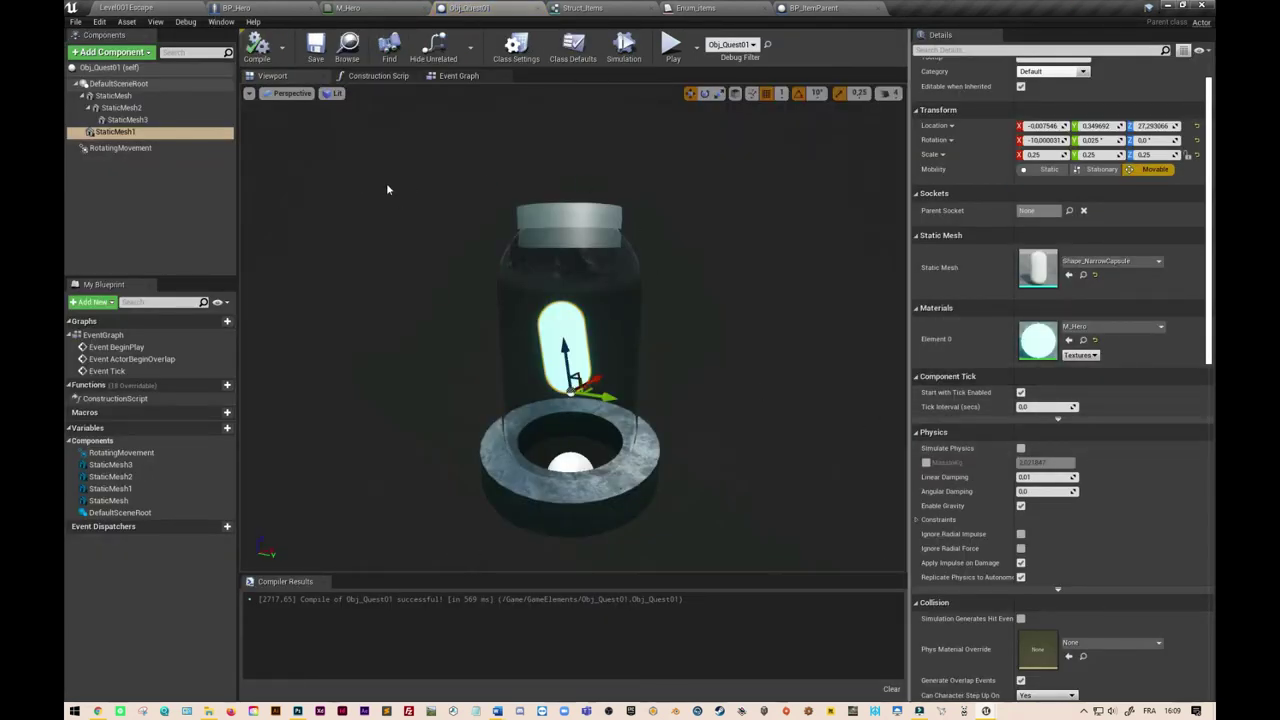
left_click(457, 76)
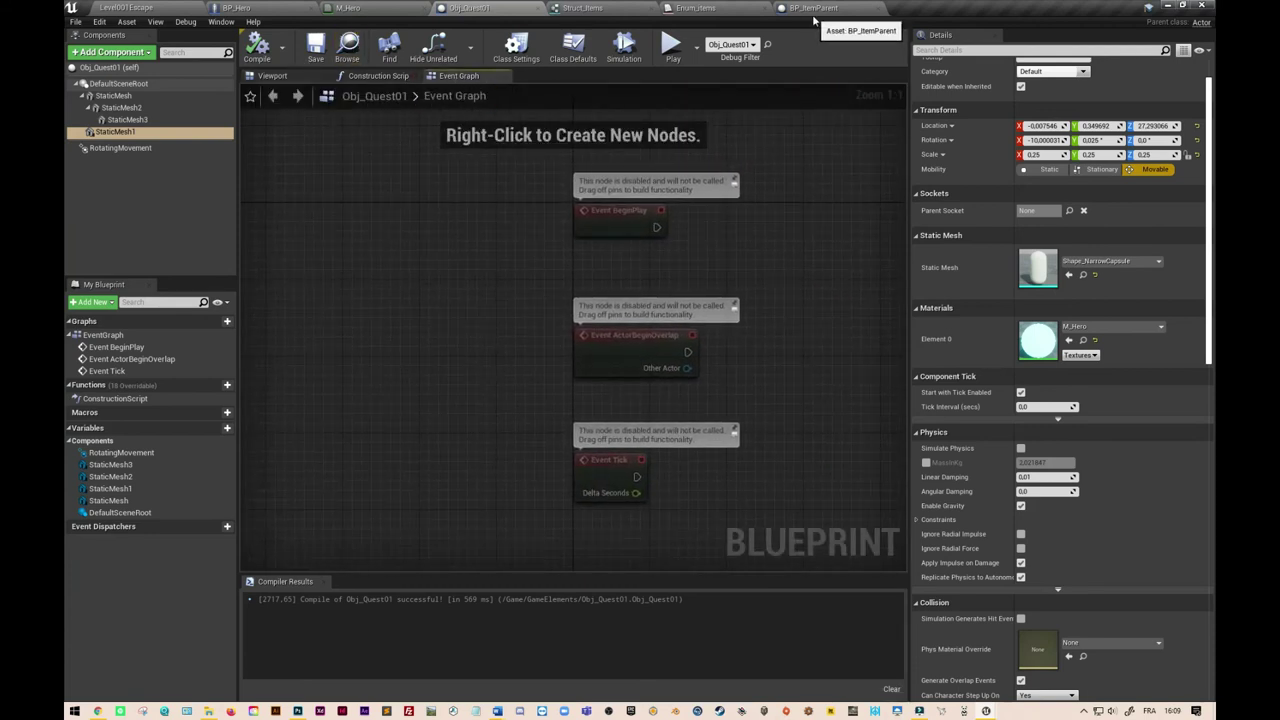
left_click(75, 22)
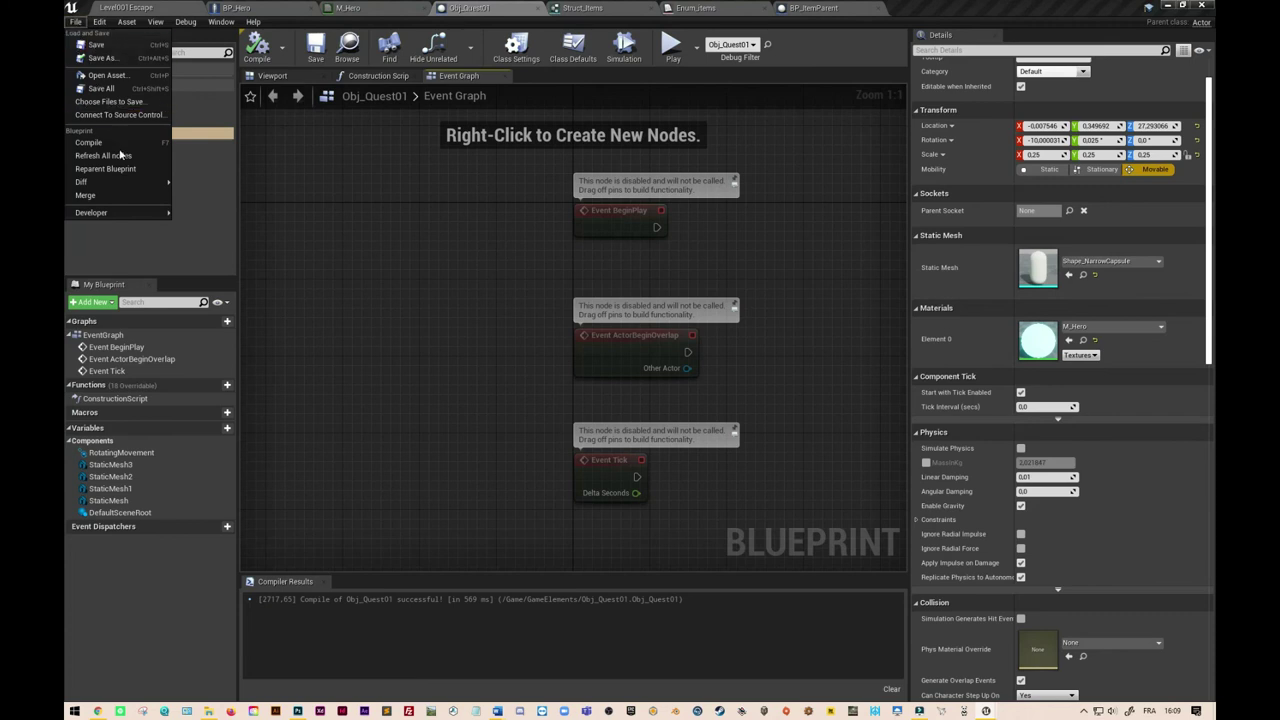
left_click(125, 174)
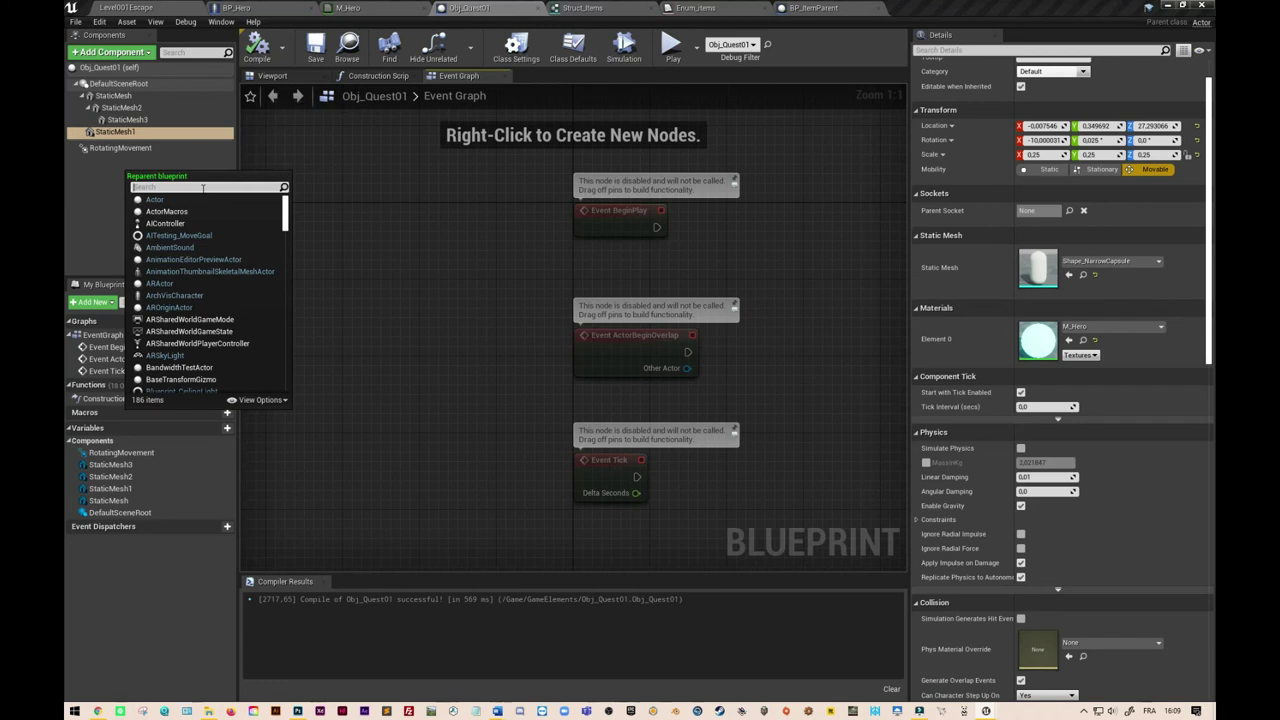
type("Bp")
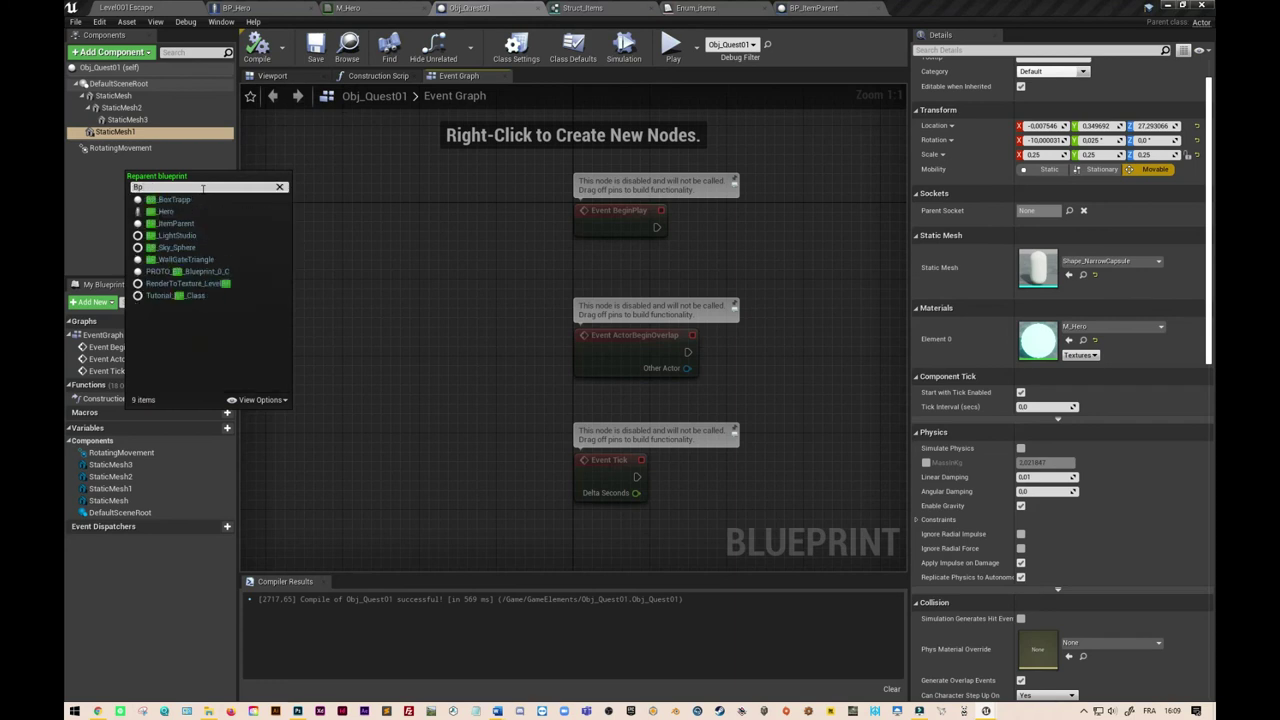
left_click(195, 224)
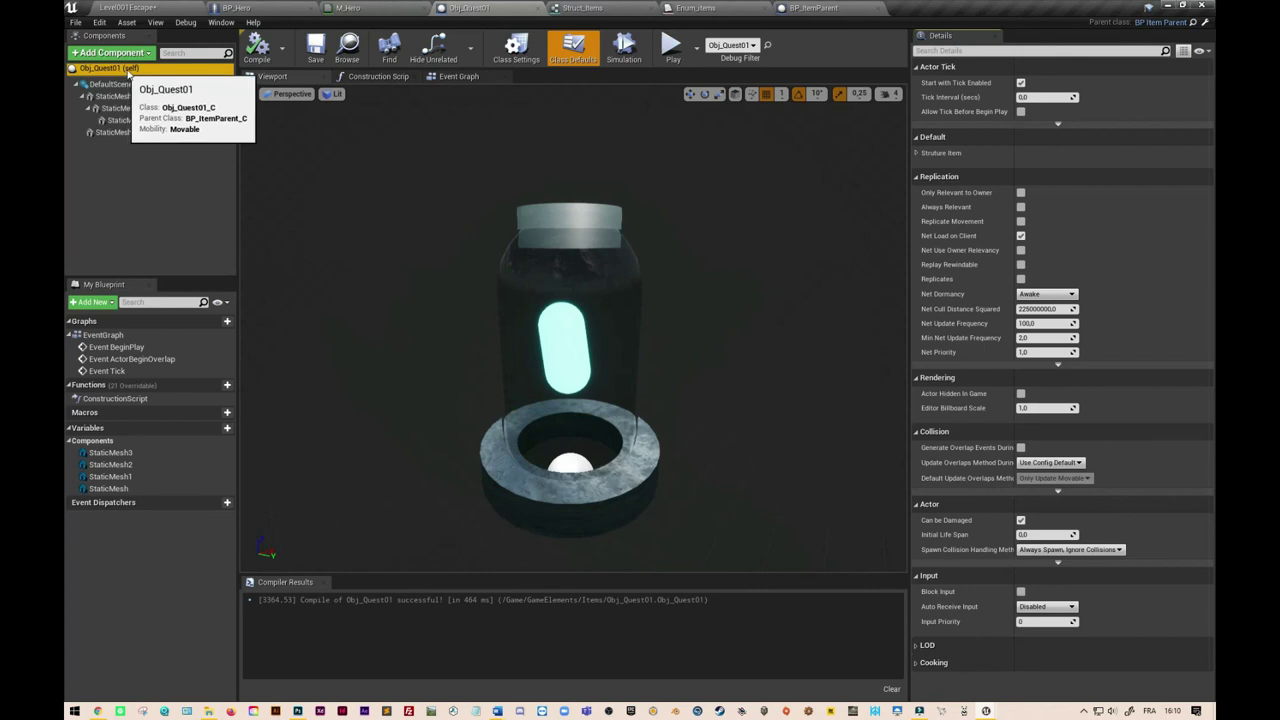
Step: Expand Struture Item in Class Defaults and set the item name to 'Objet de quête 1'
left_click(916, 153)
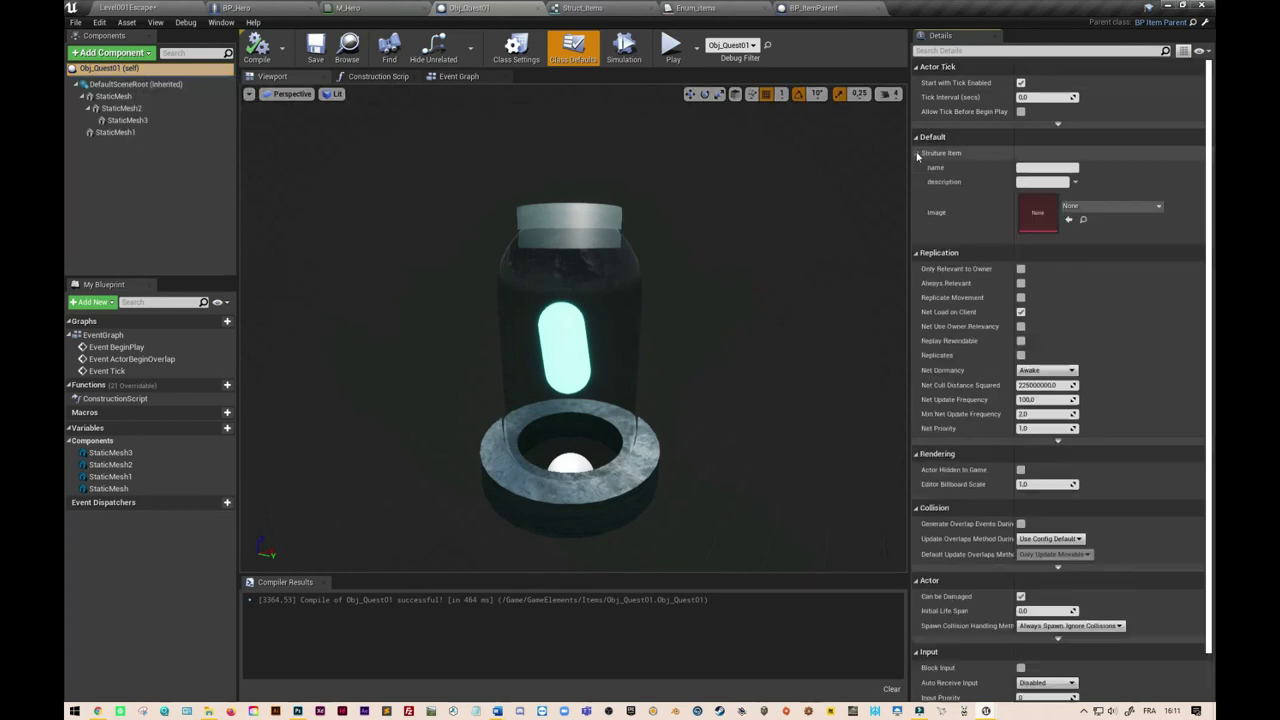
left_click(1029, 168)
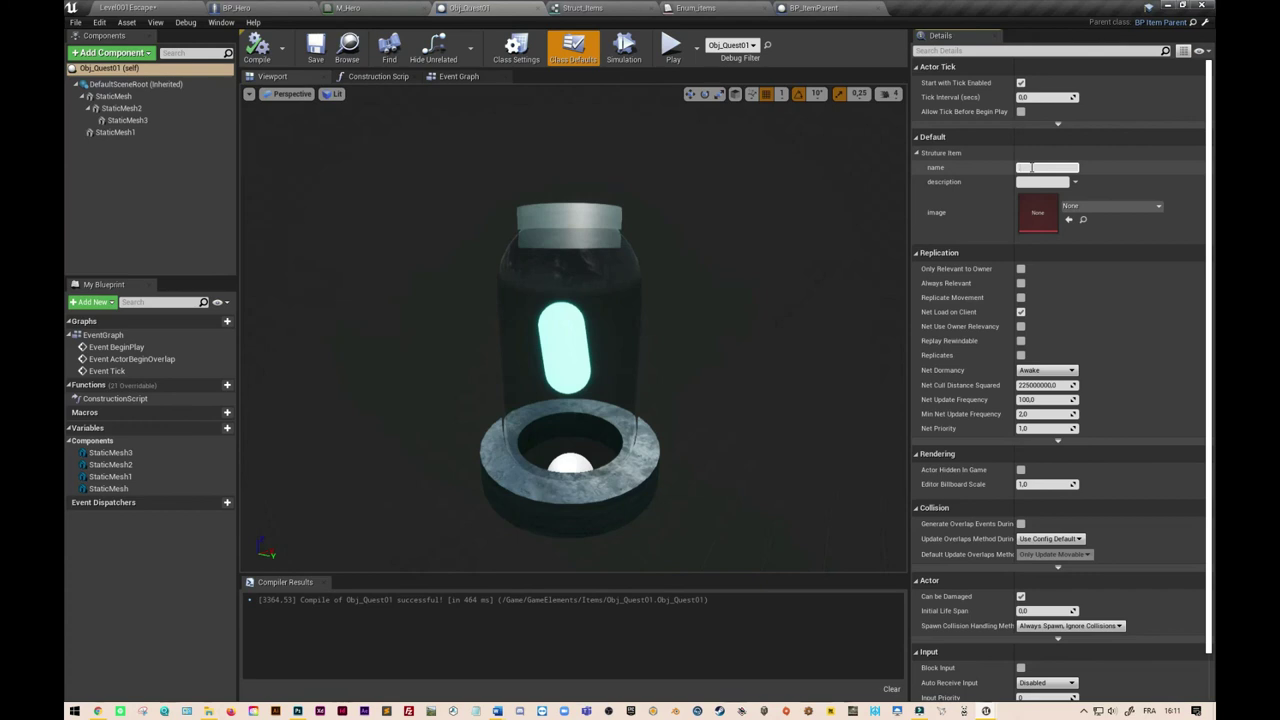
type("Objetde qu")
type("ête 1")
key("Tab")
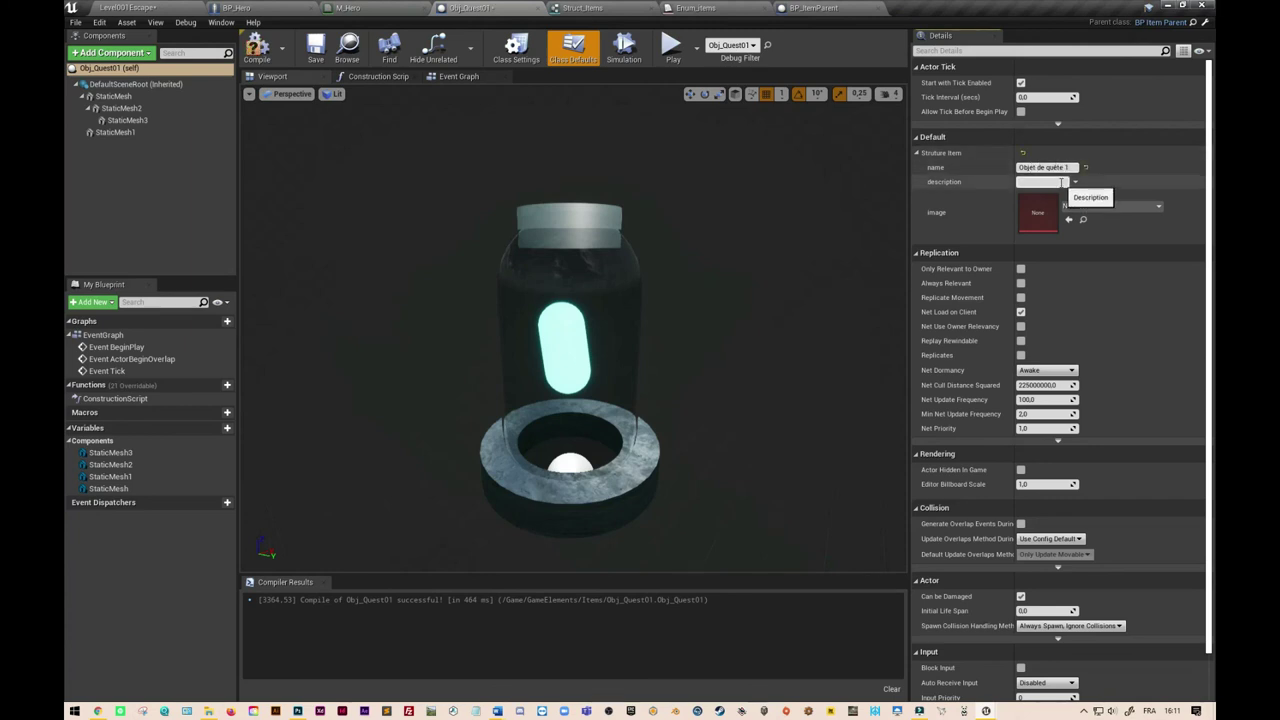
Step: Set the item description to 'Permet de remplir la quête du mec bizarroide'
type("Permet")
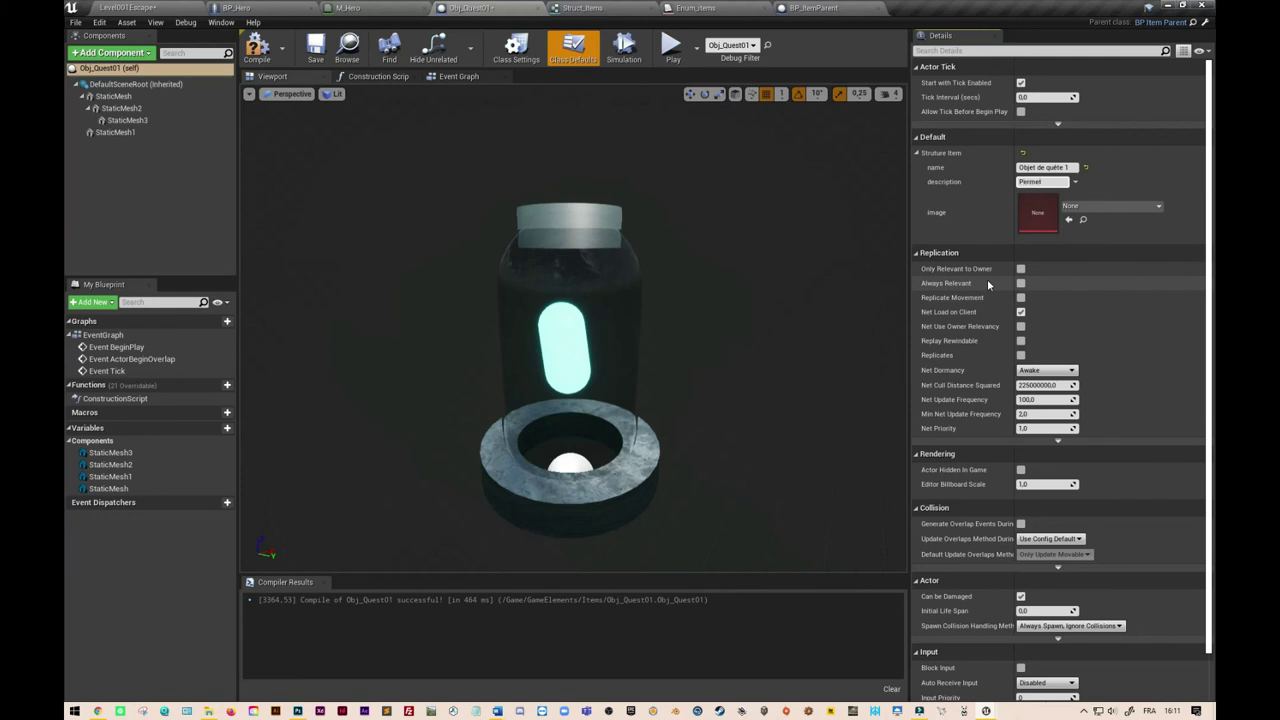
type(" de remplir la u")
key("BackSpace")
type("quête du mec bizarr")
key("BackSpace")
type("oide")
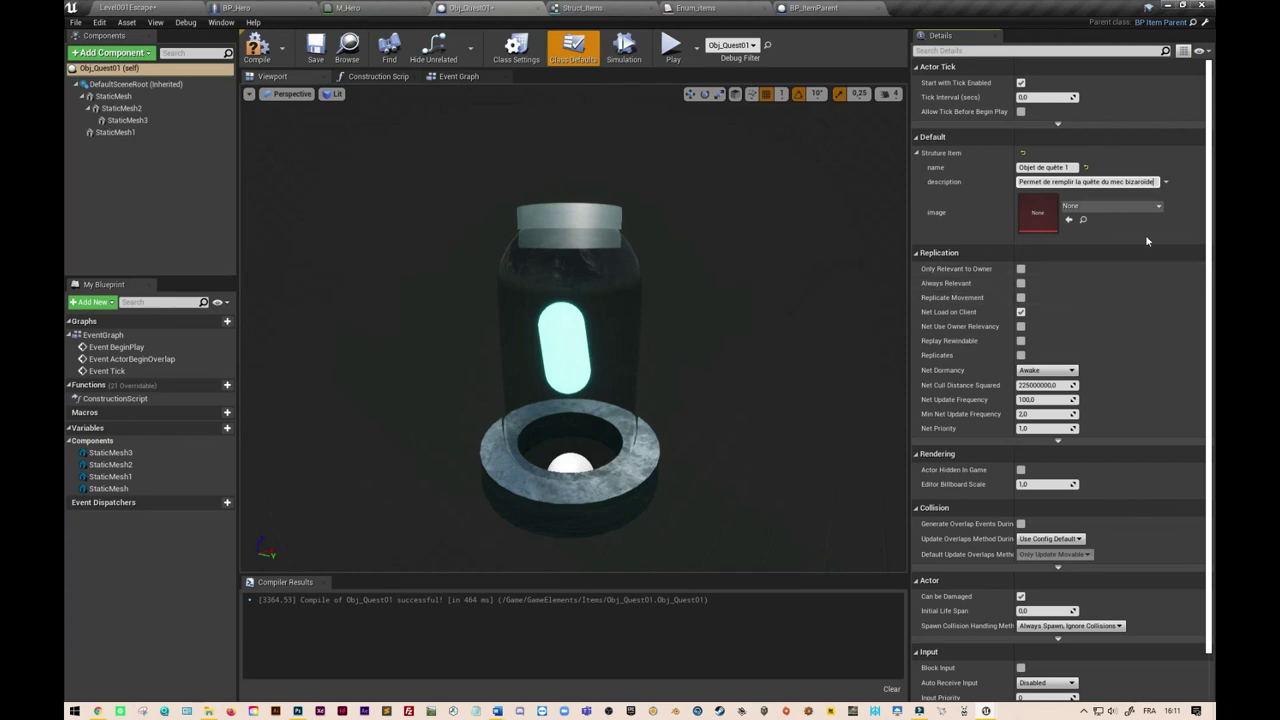
Step: Set the item image to the ObjQuest01 texture, then compile and save Obj_Quest01
left_click(1158, 207)
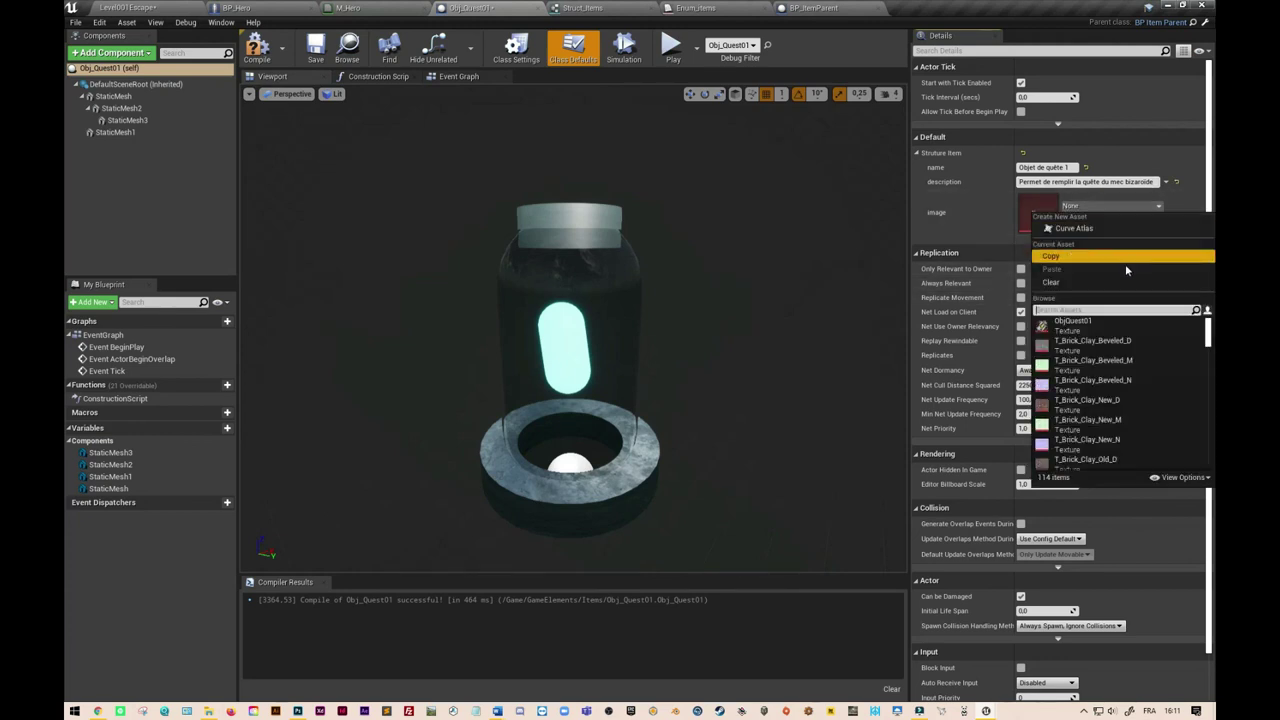
left_click(1085, 333)
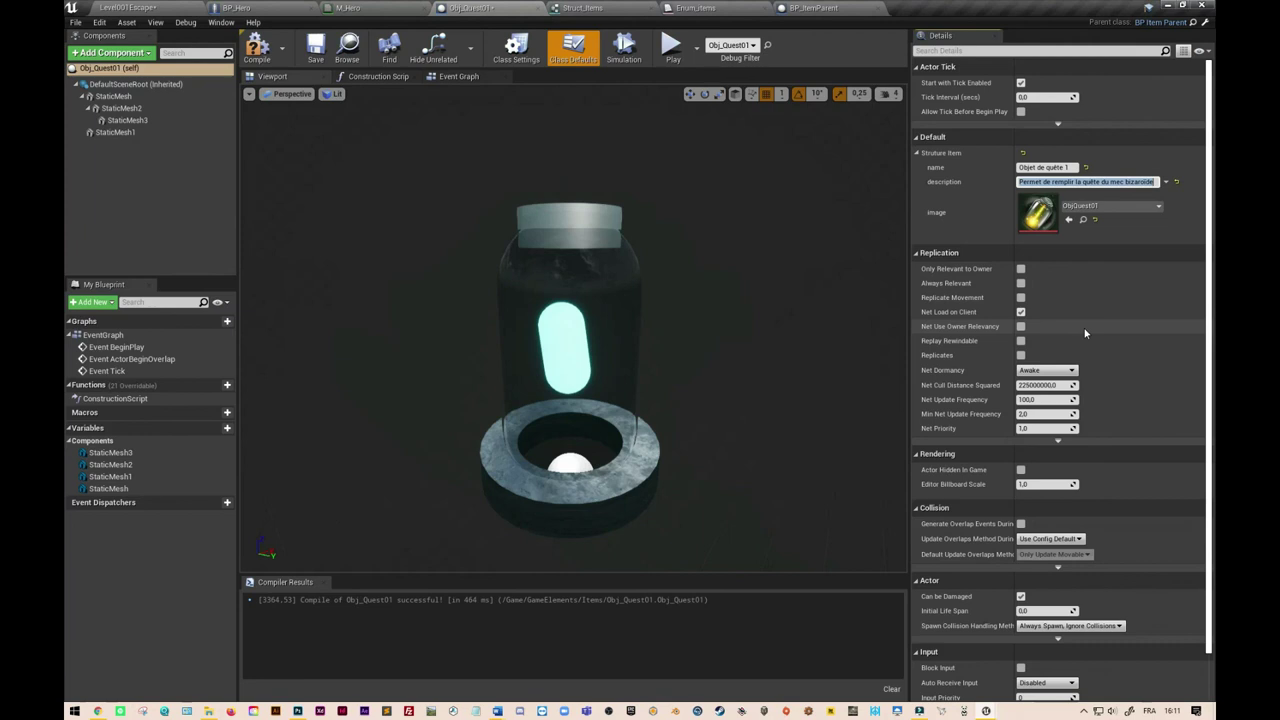
left_click(257, 46)
left_click(316, 48)
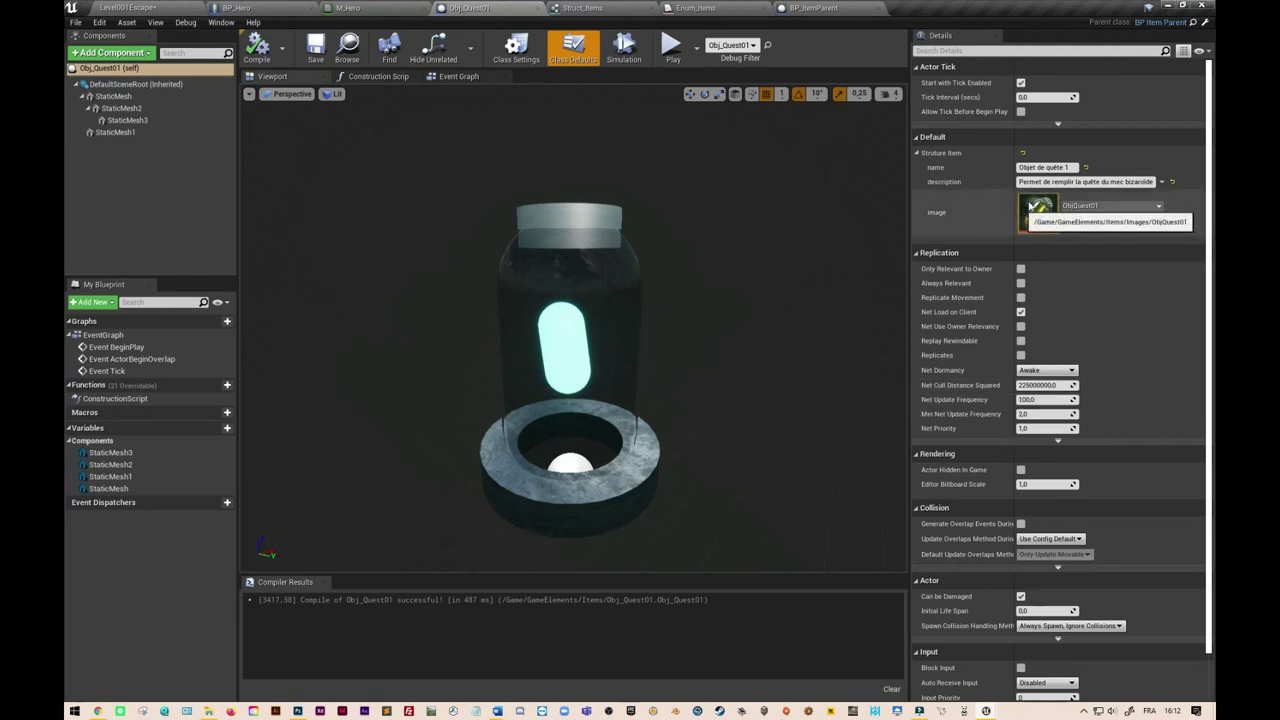
Step: Switch to the Struct_Items structure editor to view its name, description and image members
left_click(600, 8)
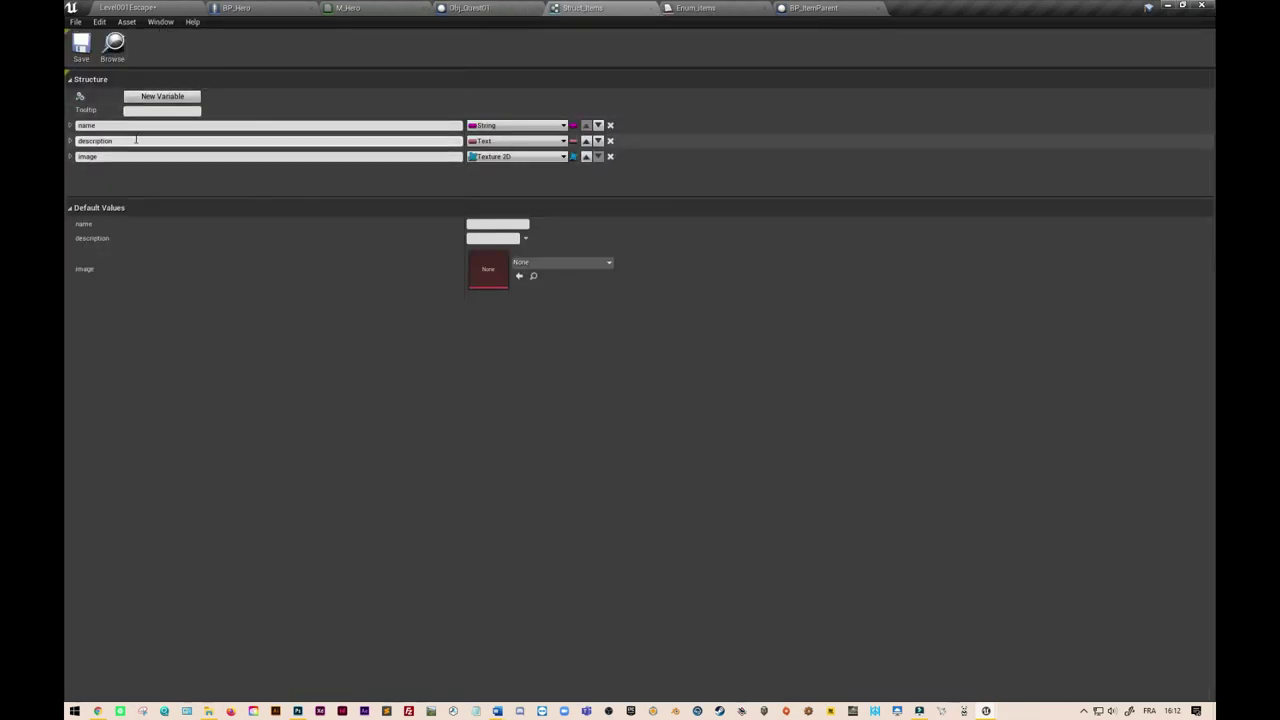